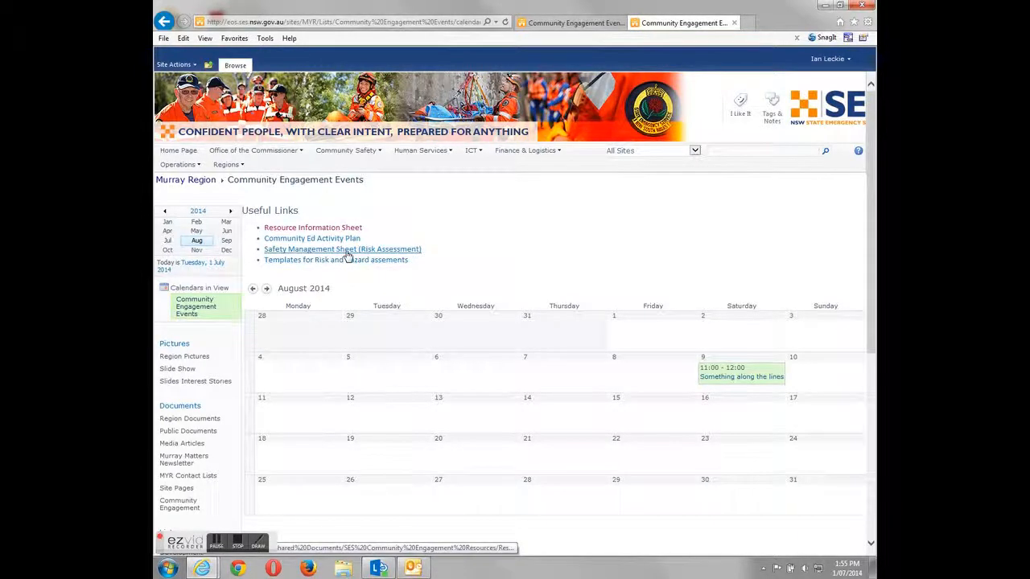
- Open the Safety Management Sheet (Risk Assessment) from Useful Links in Word
{"action": "left_click", "coordinate": [348, 251]}
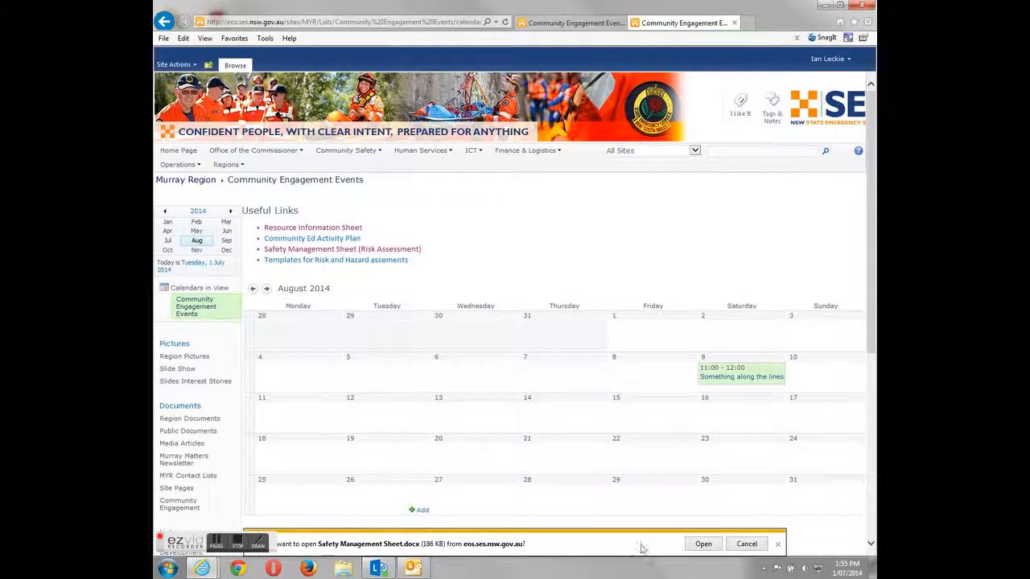
{"action": "left_click", "coordinate": [702, 545]}
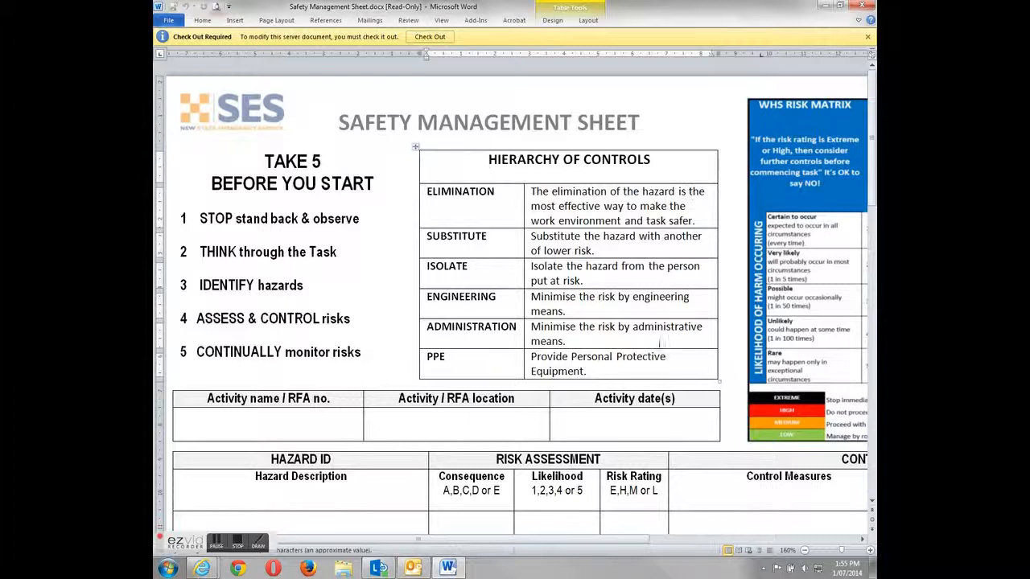
- Zoom out to fit the whole Safety Management Sheet and scroll through both pages
{"action": "left_click", "coordinate": [805, 550]}
{"action": "left_click", "coordinate": [805, 551]}
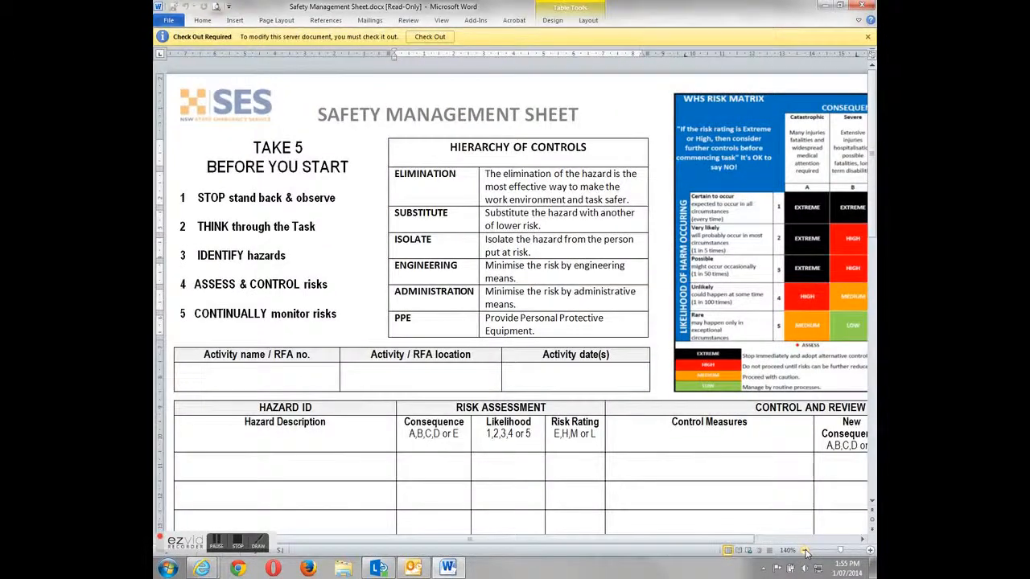
{"action": "left_click", "coordinate": [805, 550]}
{"action": "left_click", "coordinate": [805, 550]}
{"action": "left_click", "coordinate": [805, 550]}
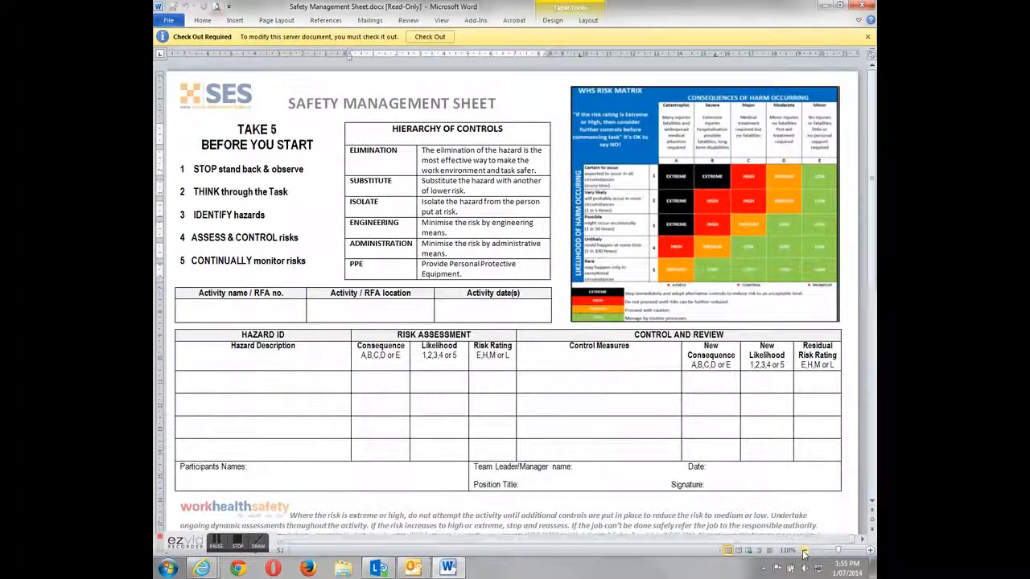
{"action": "left_click", "coordinate": [805, 550]}
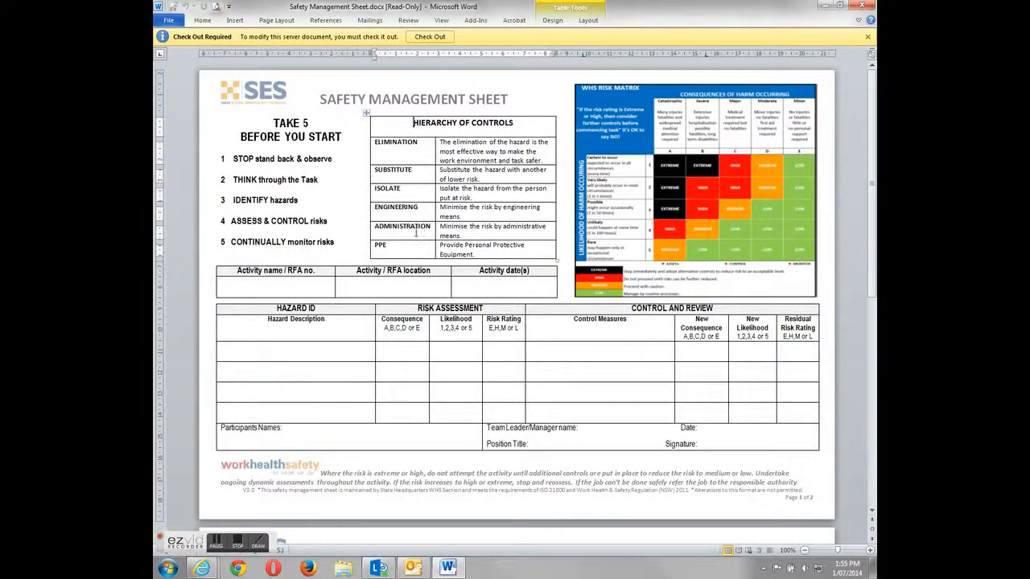
{"action": "scroll", "coordinate": [415, 231], "scroll_direction": "down", "scroll_amount": 10}
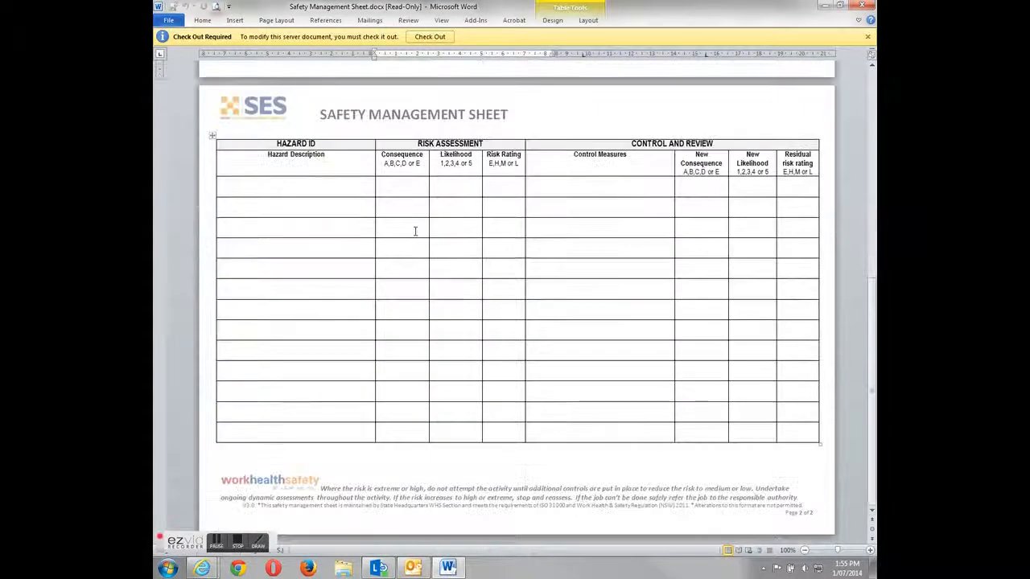
{"action": "scroll", "coordinate": [415, 232], "scroll_direction": "up", "scroll_amount": 10}
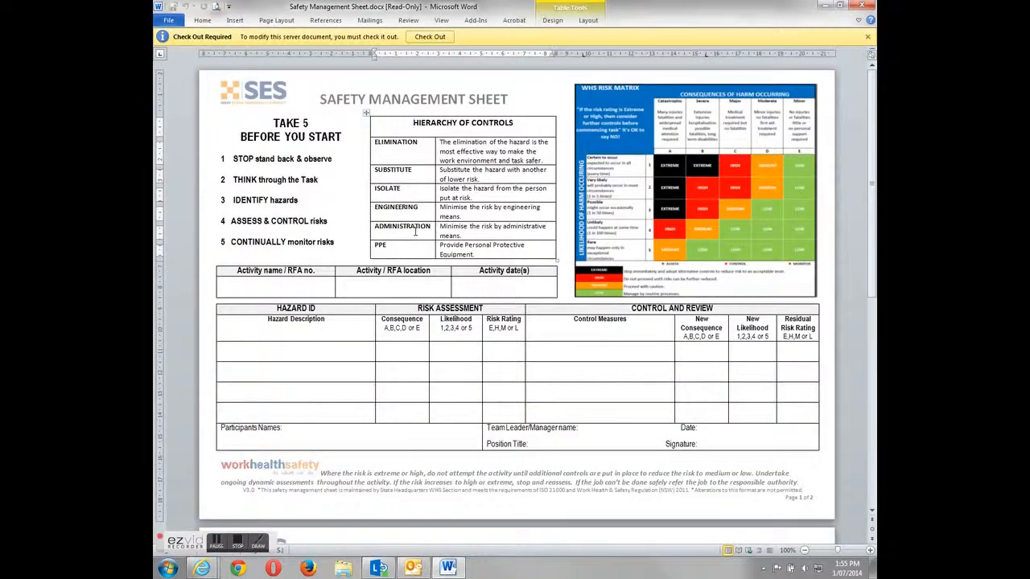
- Glance at the document's File > Info view, then close Word
{"action": "left_click", "coordinate": [169, 21]}
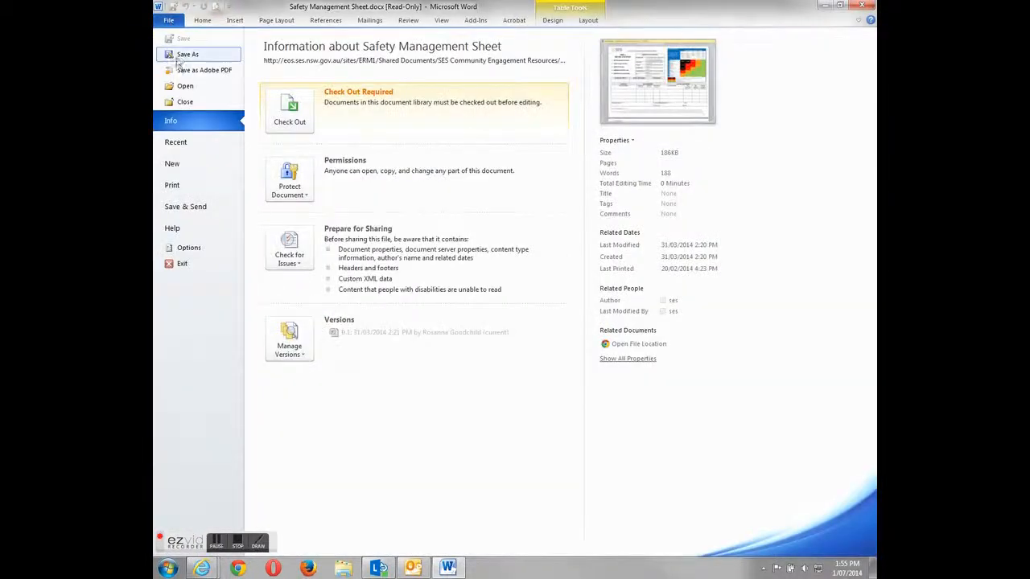
{"action": "left_click", "coordinate": [169, 21]}
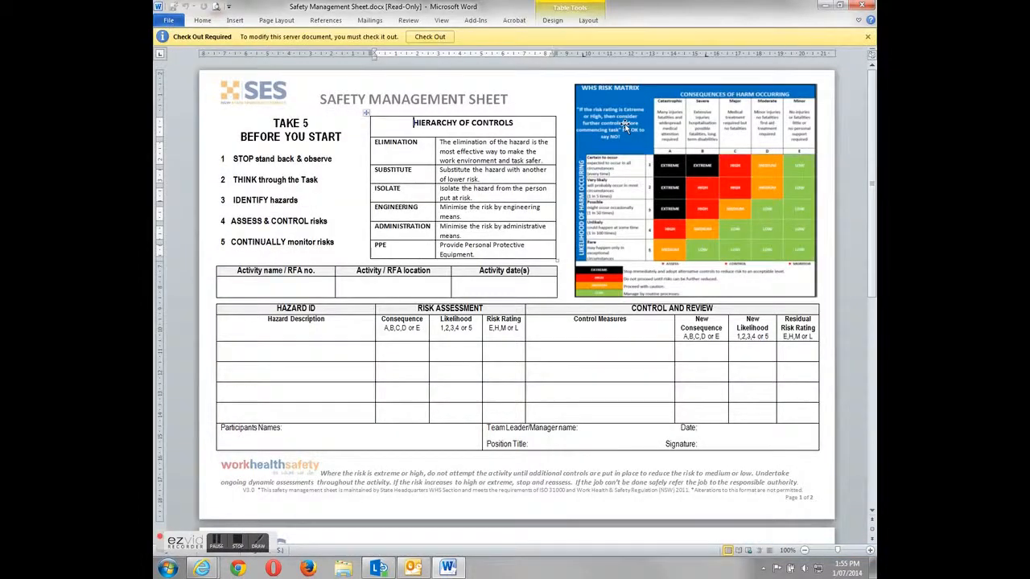
{"action": "left_click", "coordinate": [864, 6]}
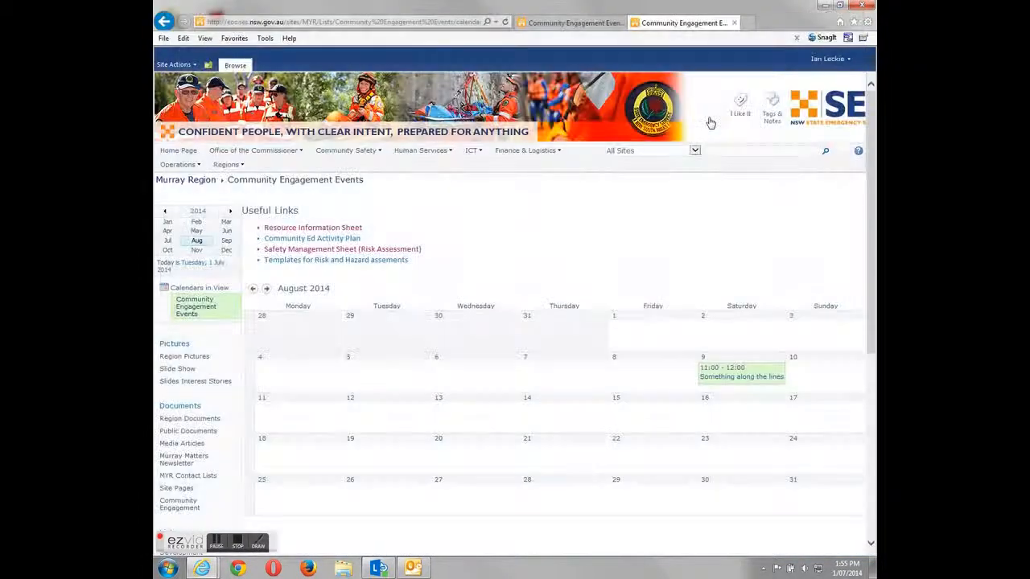
- Open the 2013 Hazard Analysis workbook and scroll through its School presentation sheet
{"action": "left_click", "coordinate": [344, 261]}
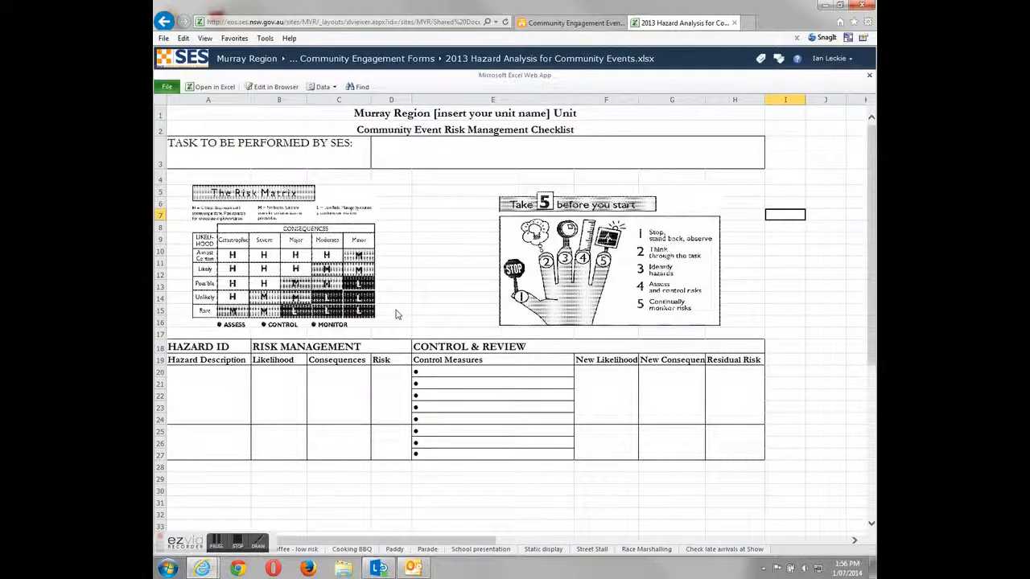
{"action": "left_click", "coordinate": [354, 550]}
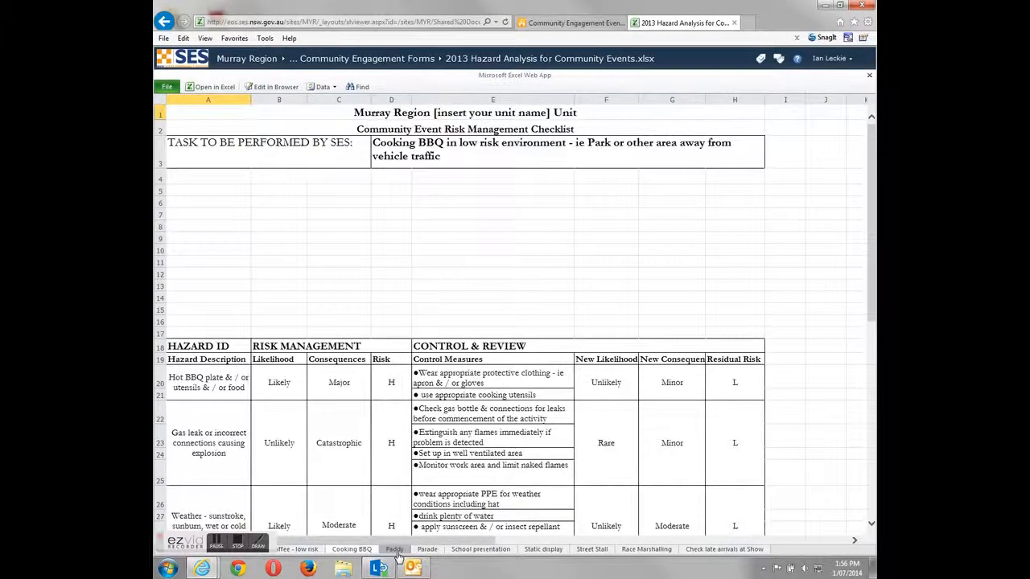
{"action": "left_click", "coordinate": [478, 551]}
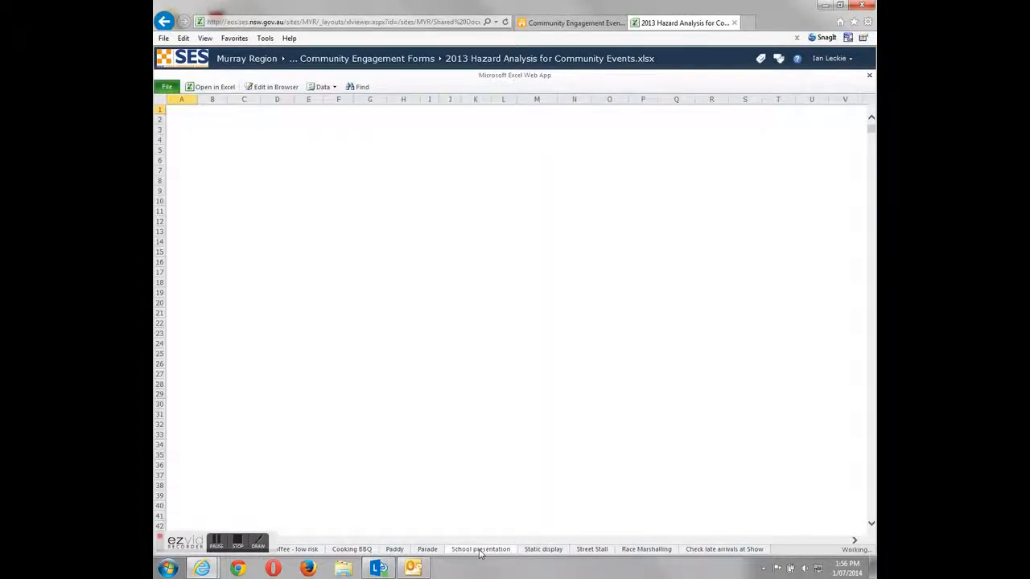
{"action": "scroll", "coordinate": [328, 392], "scroll_direction": "down", "scroll_amount": 10}
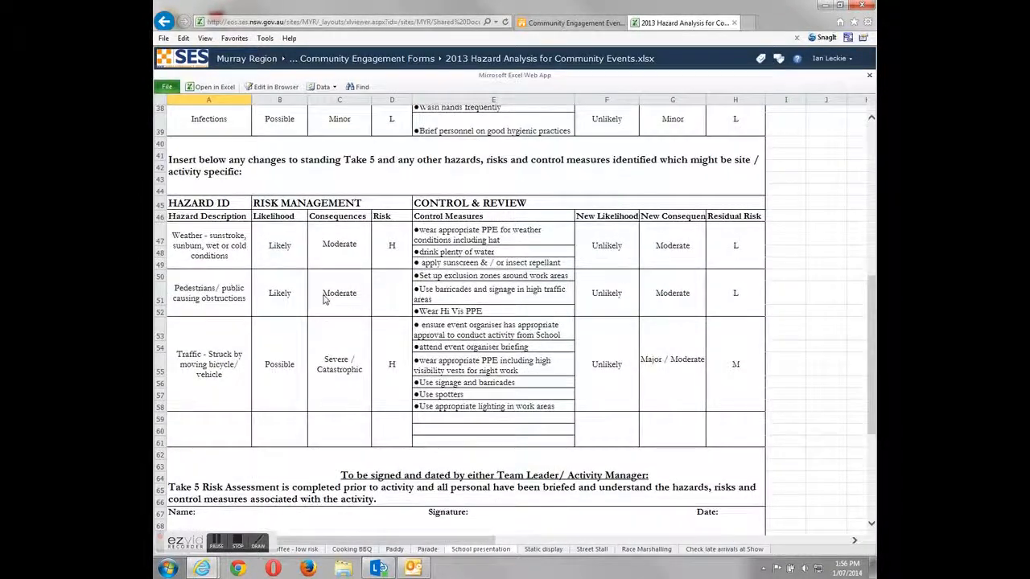
{"action": "scroll", "coordinate": [305, 318], "scroll_direction": "down", "scroll_amount": 1}
{"action": "scroll", "coordinate": [303, 327], "scroll_direction": "up", "scroll_amount": 3}
{"action": "scroll", "coordinate": [304, 327], "scroll_direction": "up", "scroll_amount": 5}
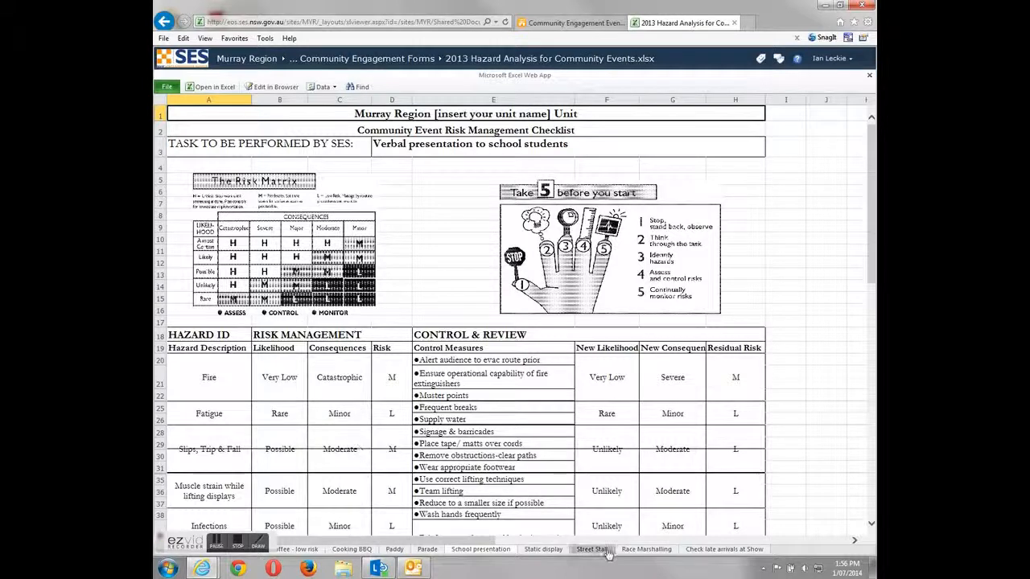
{"action": "scroll", "coordinate": [394, 479], "scroll_direction": "down", "scroll_amount": 3}
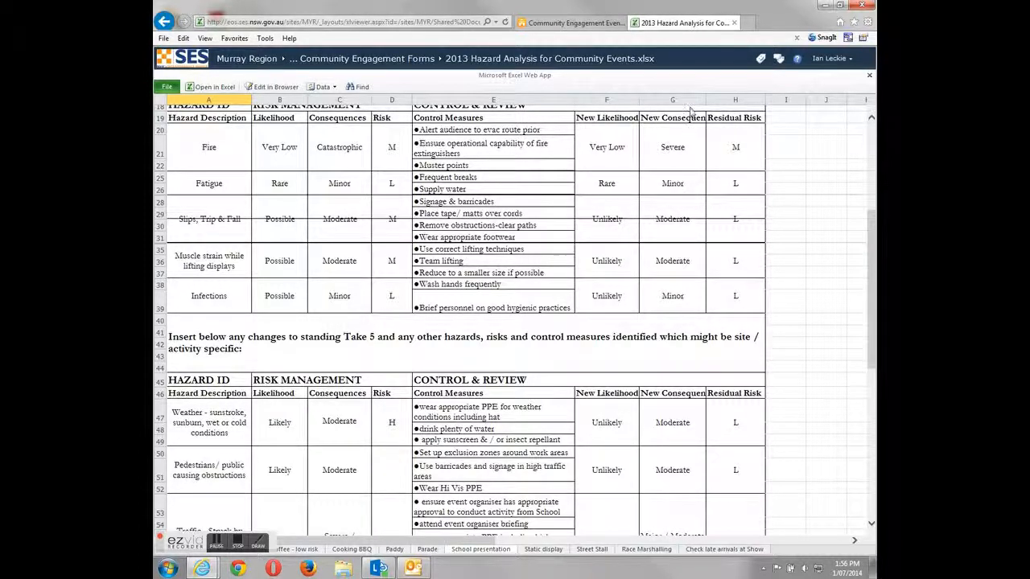
- Go back to the Community Engagement Events calendar and scroll to the July 2014 days
{"action": "left_click", "coordinate": [163, 23]}
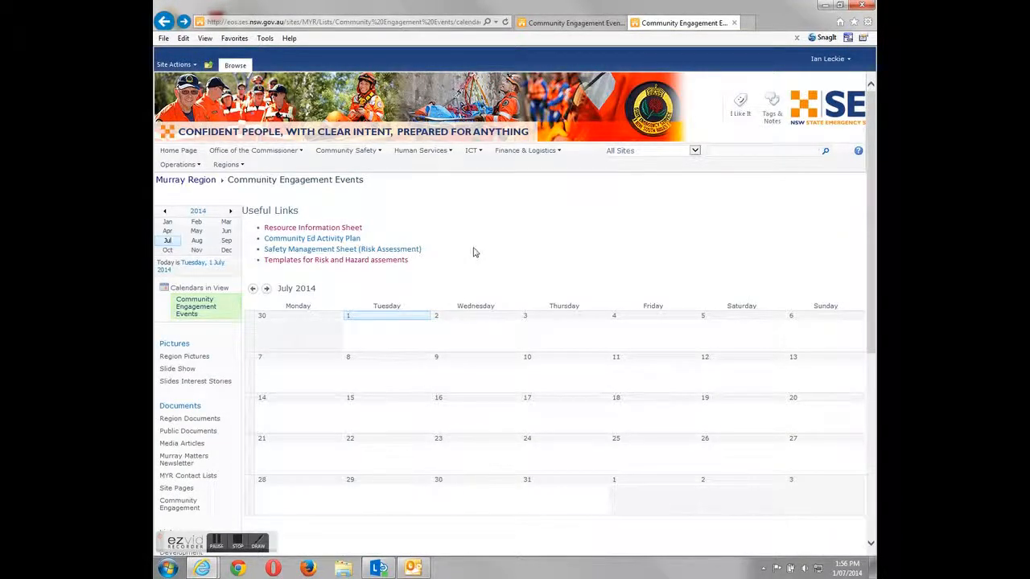
{"action": "scroll", "coordinate": [499, 288], "scroll_direction": "down", "scroll_amount": 2}
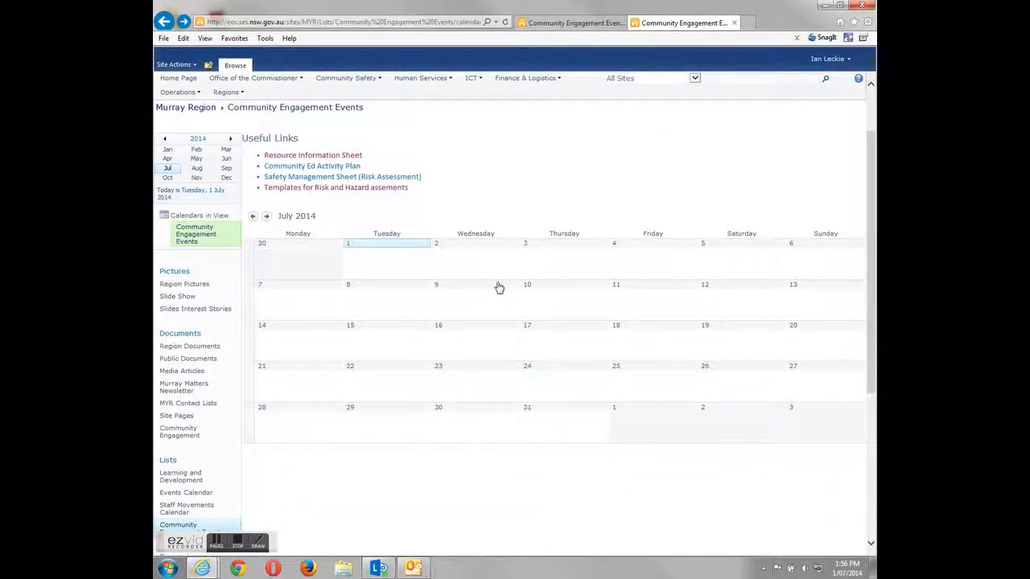
{"action": "mouse_move", "coordinate": [391, 260]}
{"action": "mouse_move", "coordinate": [486, 255]}
- Add a new event on 2 July 2014 and scroll through its default form fields
{"action": "left_click", "coordinate": [511, 275]}
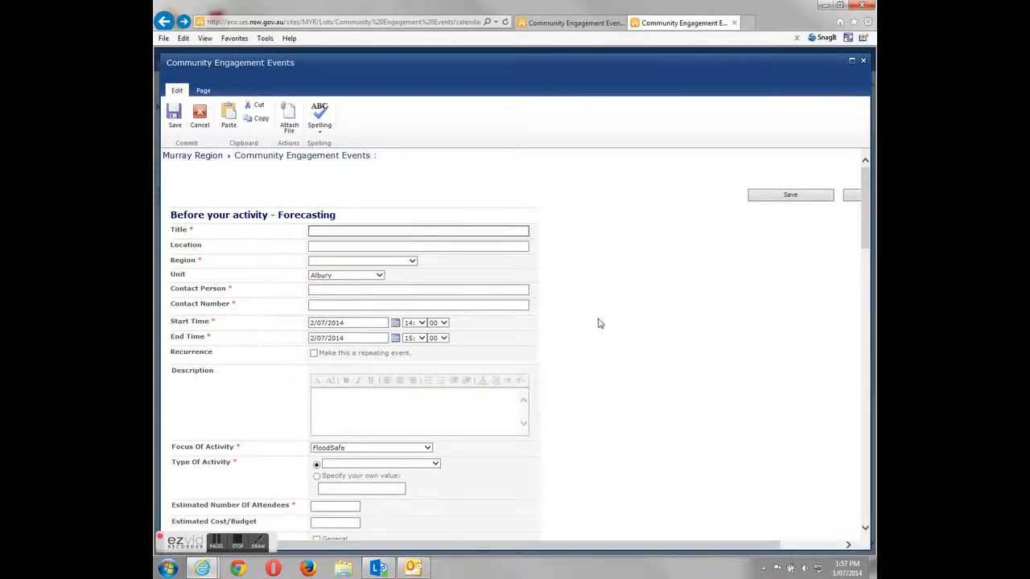
{"action": "scroll", "coordinate": [598, 322], "scroll_direction": "down", "scroll_amount": 5}
{"action": "scroll", "coordinate": [597, 324], "scroll_direction": "down", "scroll_amount": 8}
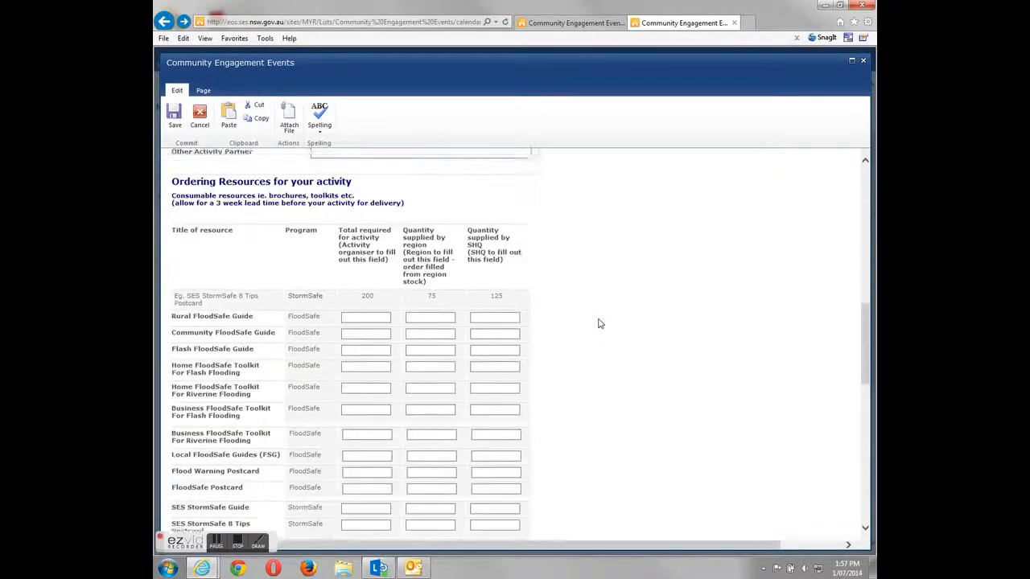
{"action": "scroll", "coordinate": [597, 323], "scroll_direction": "down", "scroll_amount": 3}
{"action": "scroll", "coordinate": [598, 323], "scroll_direction": "down", "scroll_amount": 4}
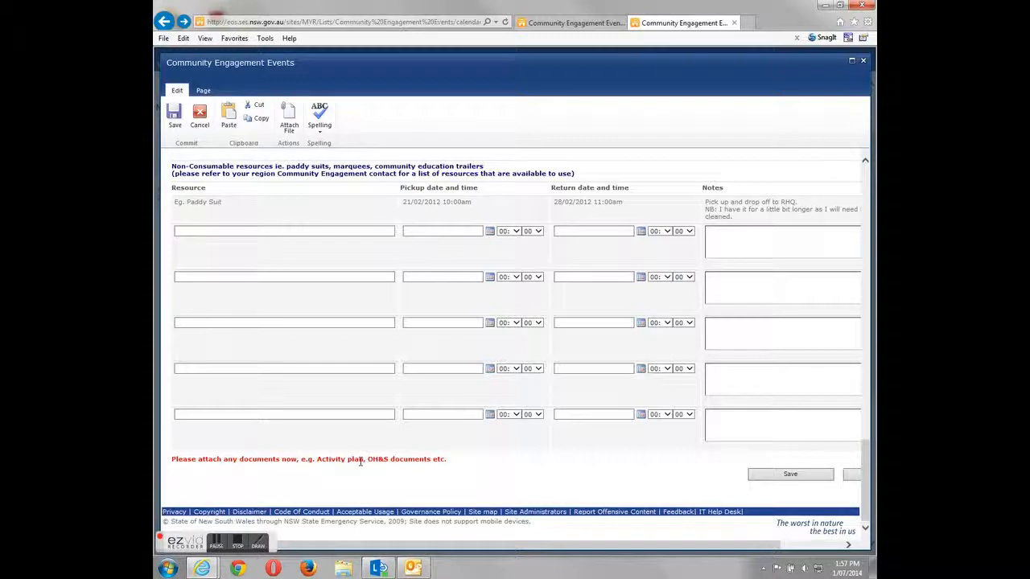
{"action": "scroll", "coordinate": [519, 412], "scroll_direction": "up", "scroll_amount": 15}
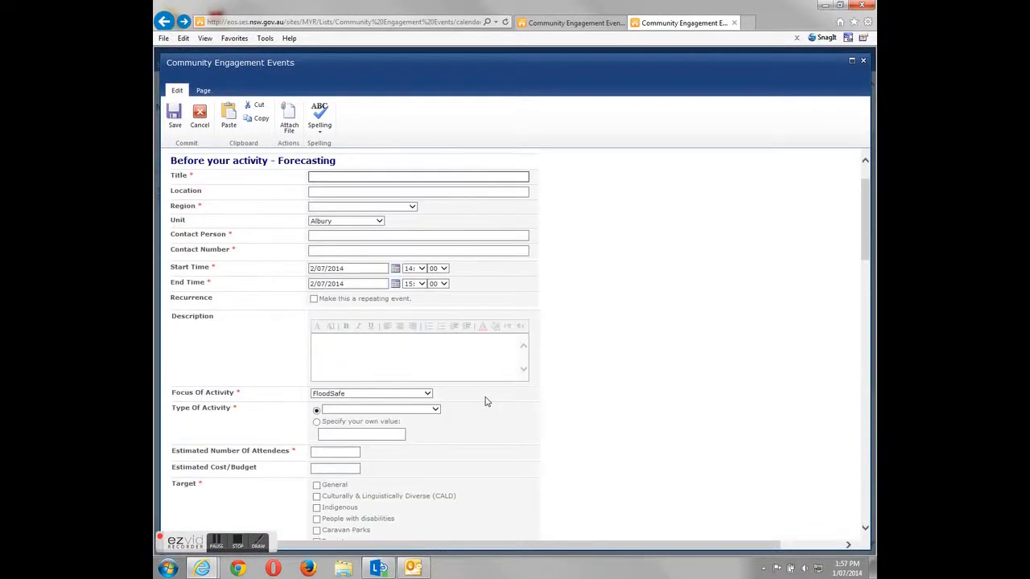
- Enter Title 'School Vist' and Location 'Moulamille Public School'
{"action": "left_click", "coordinate": [376, 232]}
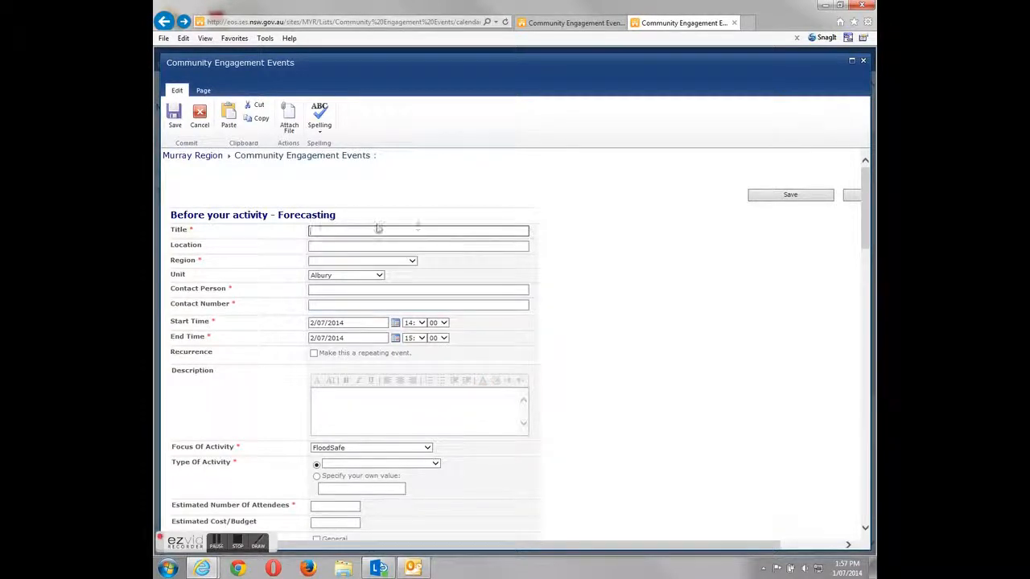
{"action": "type", "text": "School Vist"}
{"action": "key", "text": "Tab"}
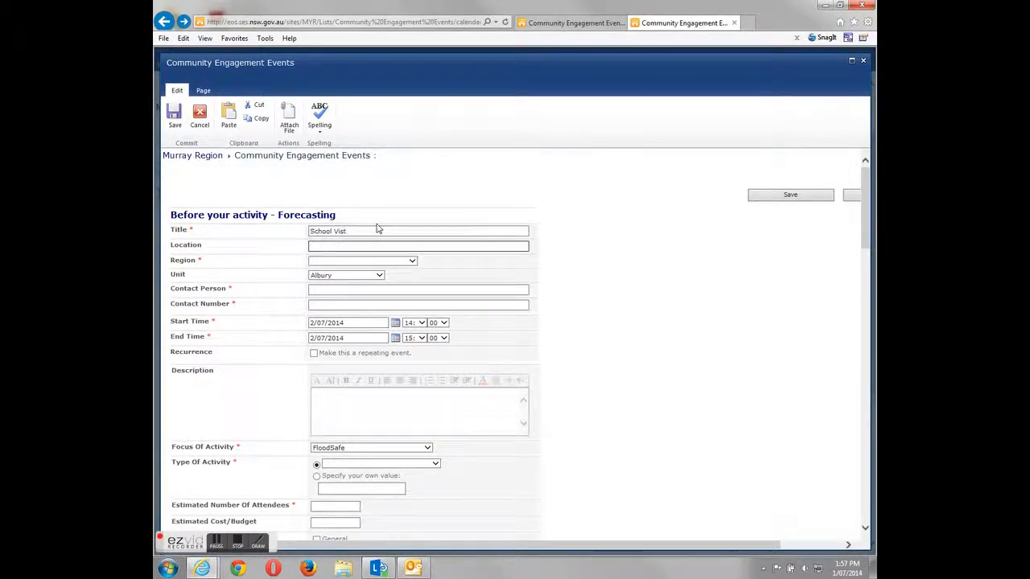
{"action": "type", "text": "Moulam"}
{"action": "type", "text": "ille Publ"}
{"action": "type", "text": "ic Schoo"}
{"action": "type", "text": "l"}
{"action": "key", "text": "Tab"}
{"action": "key", "text": "r"}
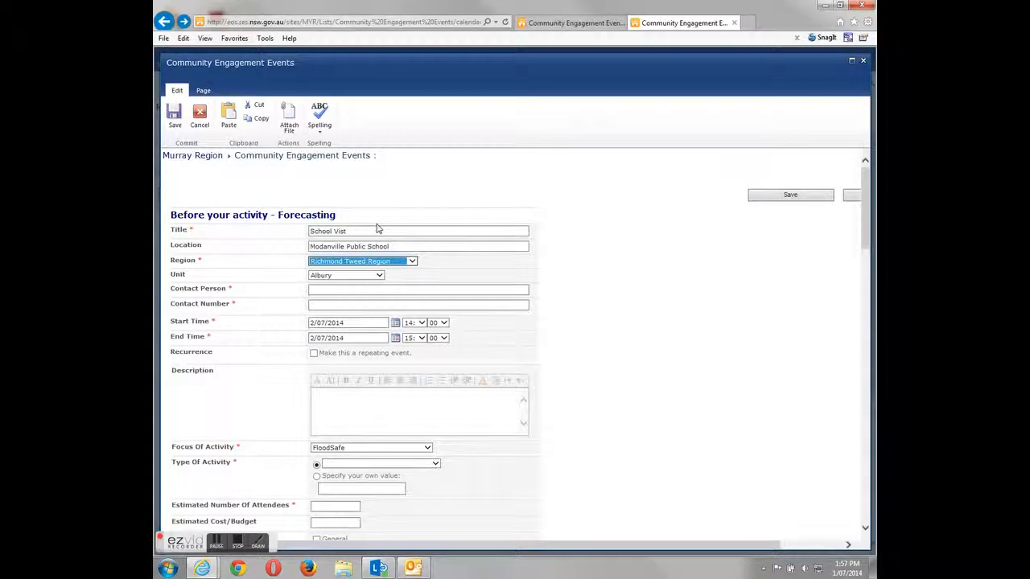
{"action": "key", "text": "Tab"}
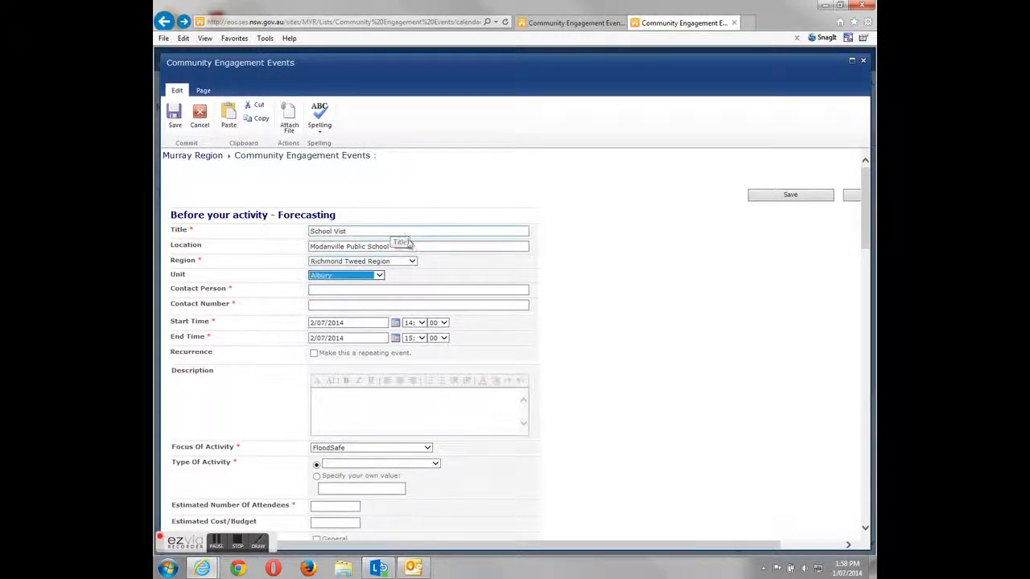
- Set Region to Murray Region and Unit to Culcairn
{"action": "left_click", "coordinate": [424, 246]}
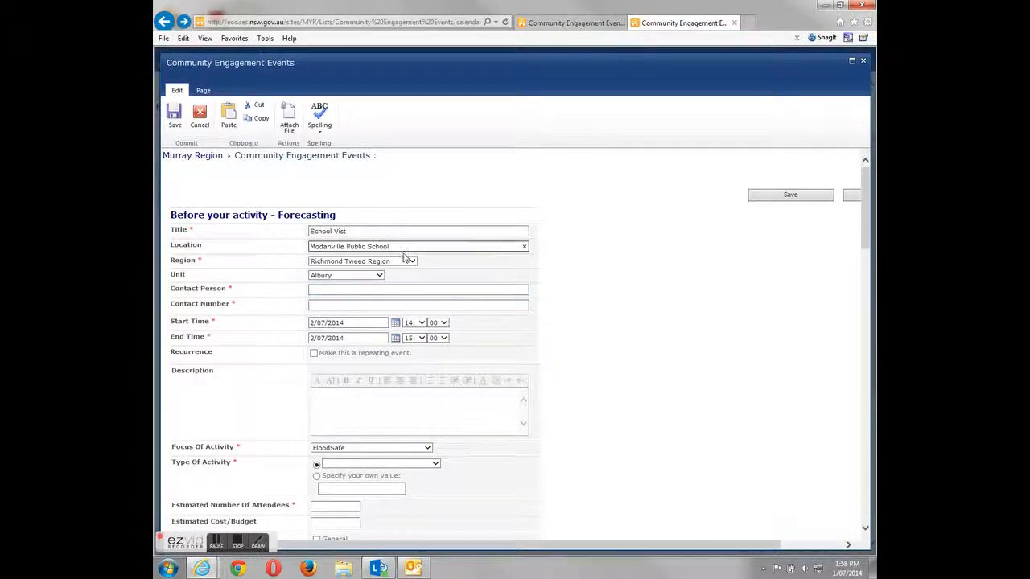
{"action": "left_click", "coordinate": [411, 262]}
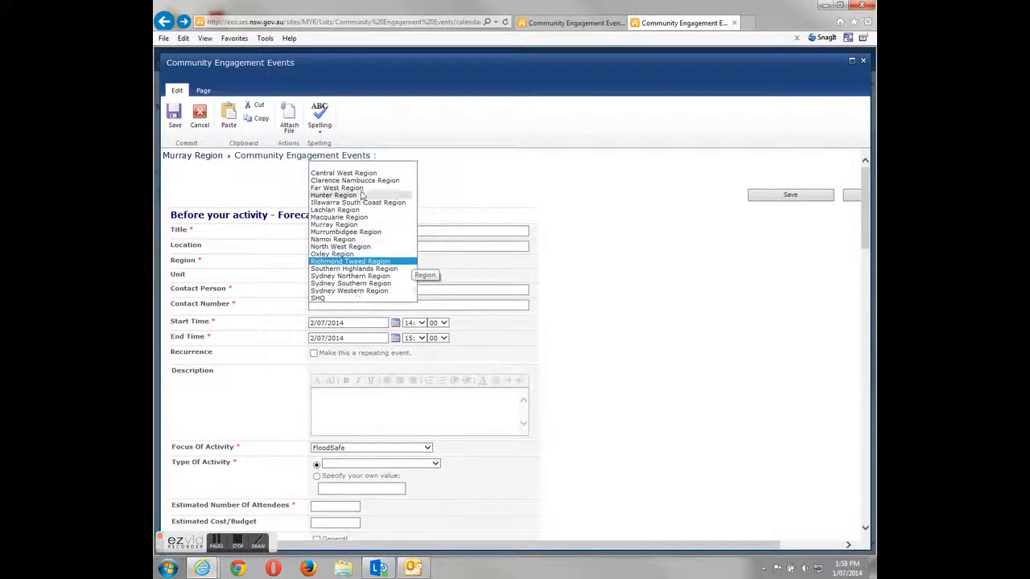
{"action": "left_click", "coordinate": [362, 261]}
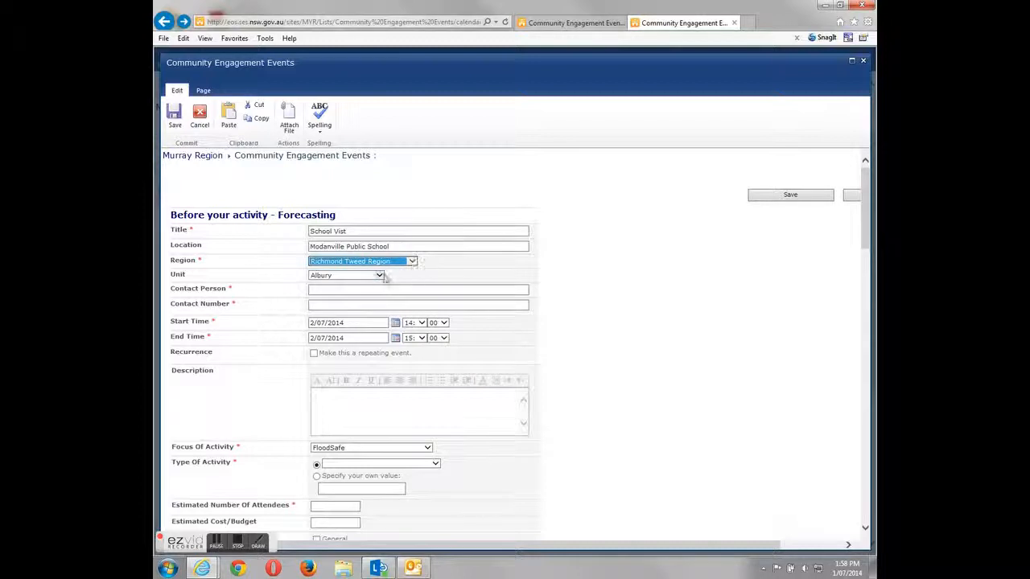
{"action": "left_click", "coordinate": [381, 275]}
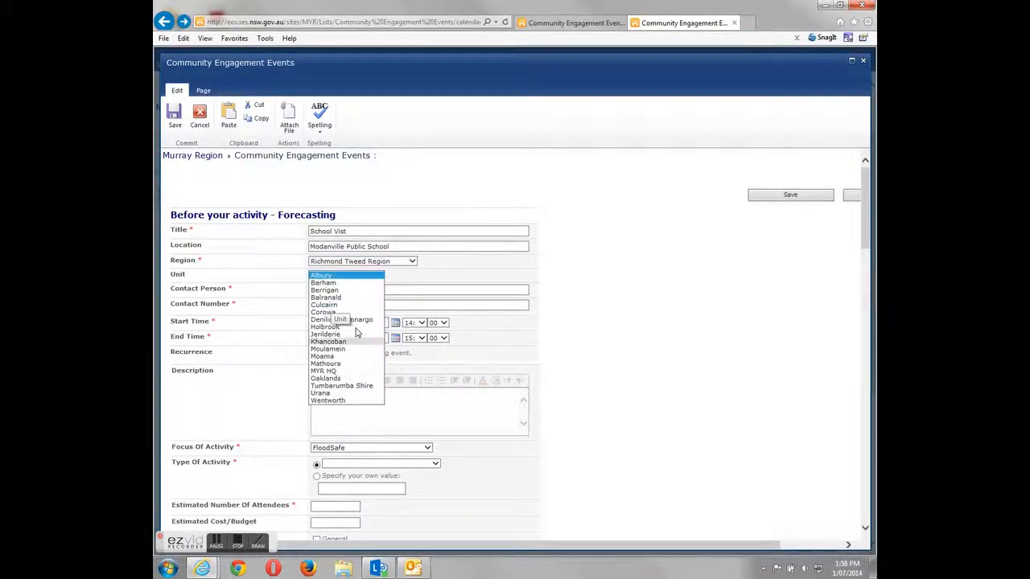
{"action": "left_click", "coordinate": [412, 261]}
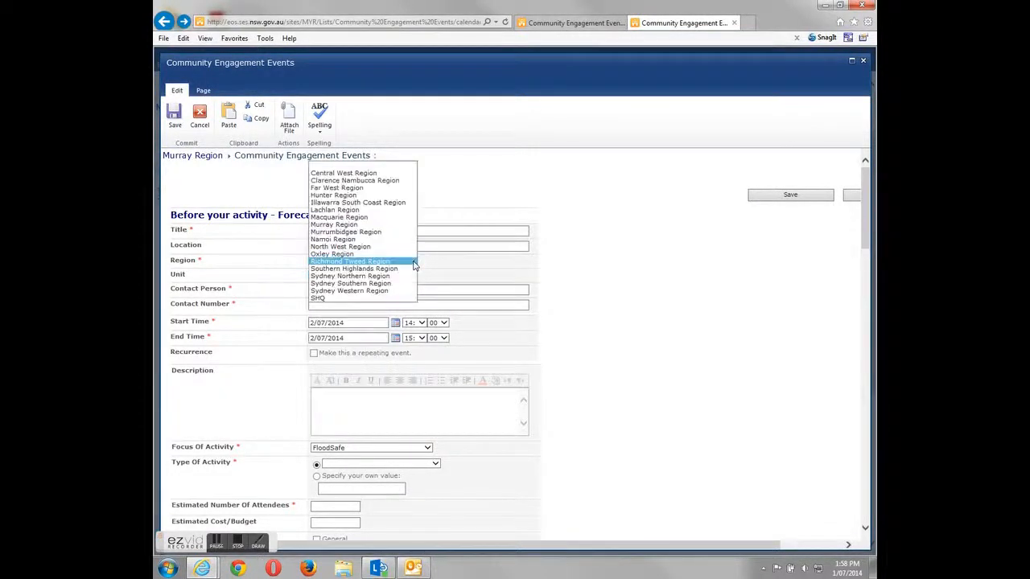
{"action": "left_click", "coordinate": [367, 225]}
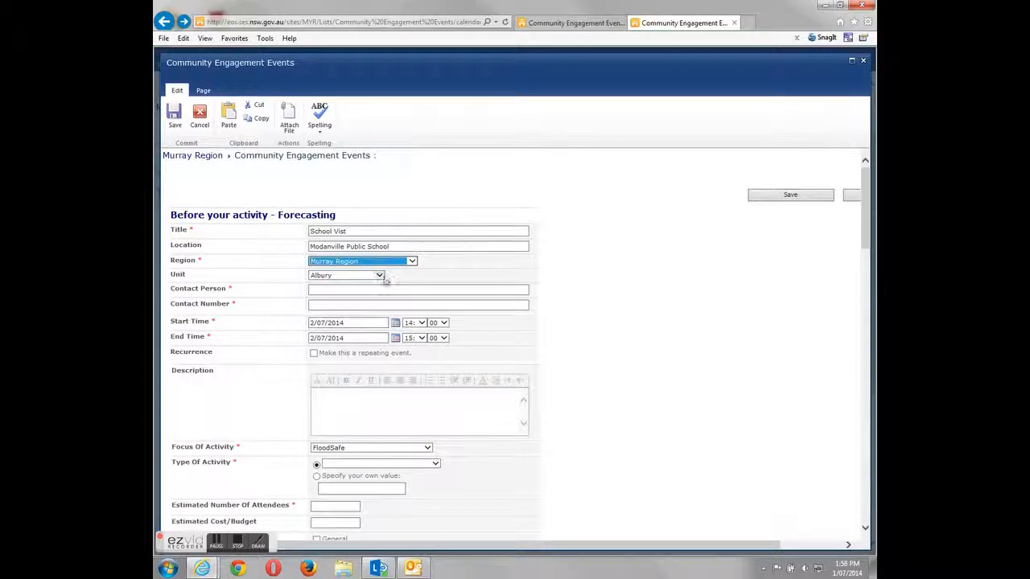
{"action": "left_click", "coordinate": [380, 276]}
{"action": "left_click", "coordinate": [382, 279]}
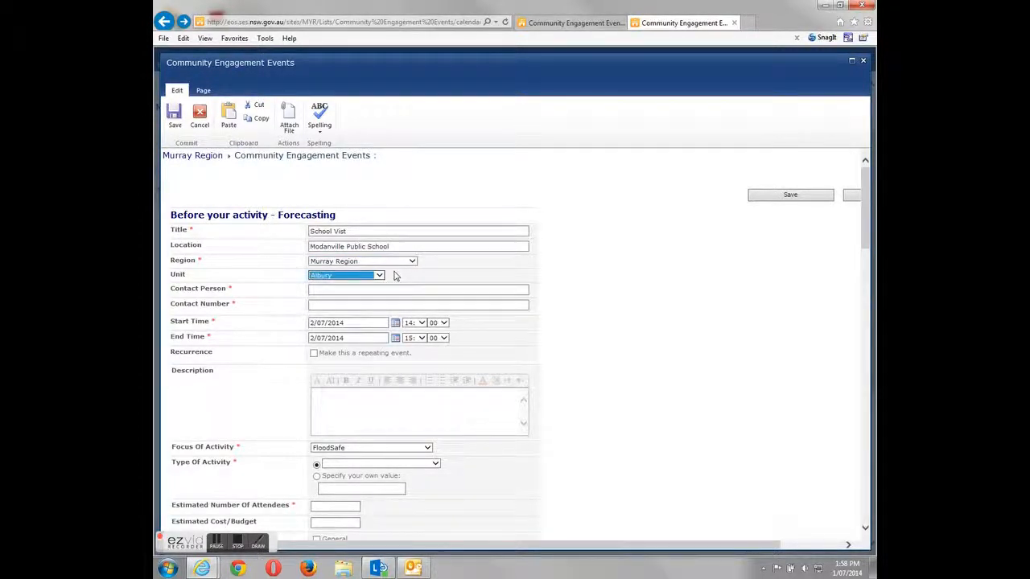
{"action": "key", "text": "Down"}
{"action": "key", "text": "Down"}
{"action": "key", "text": "Down"}
{"action": "key", "text": "Down"}
- Enter the contact person's full name and their phone number
{"action": "left_click", "coordinate": [349, 291]}
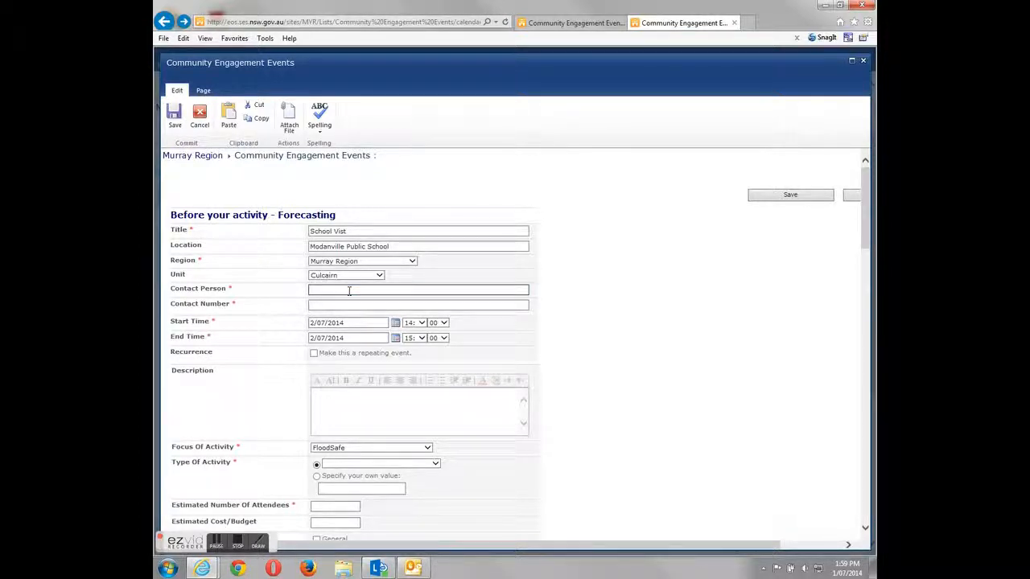
{"action": "key", "text": "Tab"}
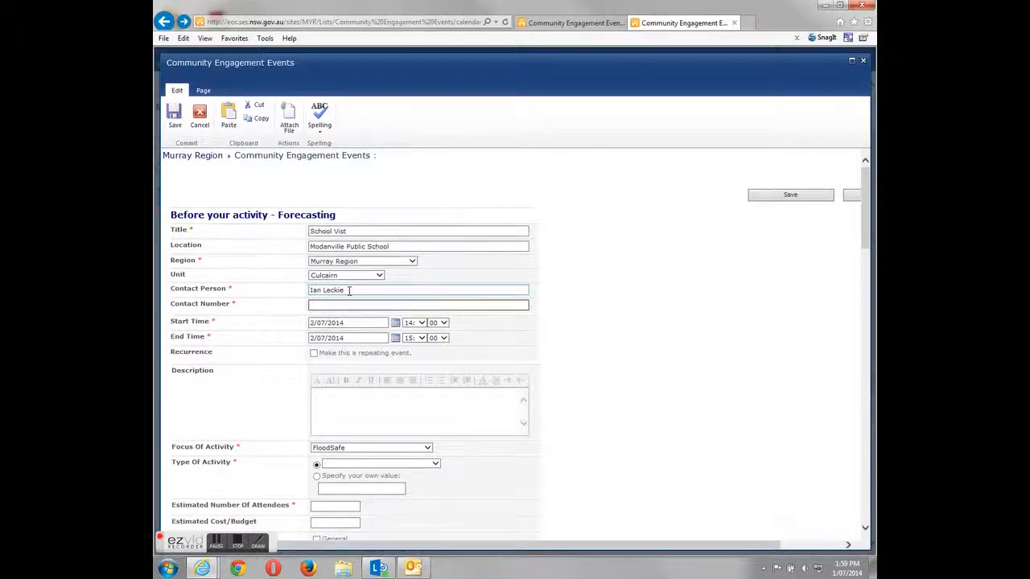
- Set Start Time to 12:30, End Time hour to 18, and End date to 5 July 2014
{"action": "left_click", "coordinate": [421, 324]}
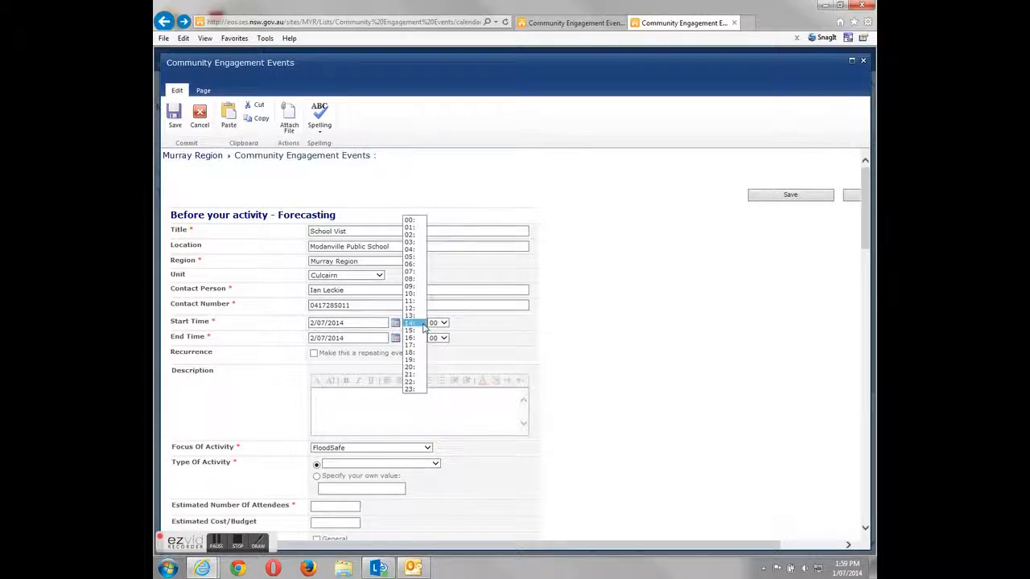
{"action": "left_click", "coordinate": [415, 309]}
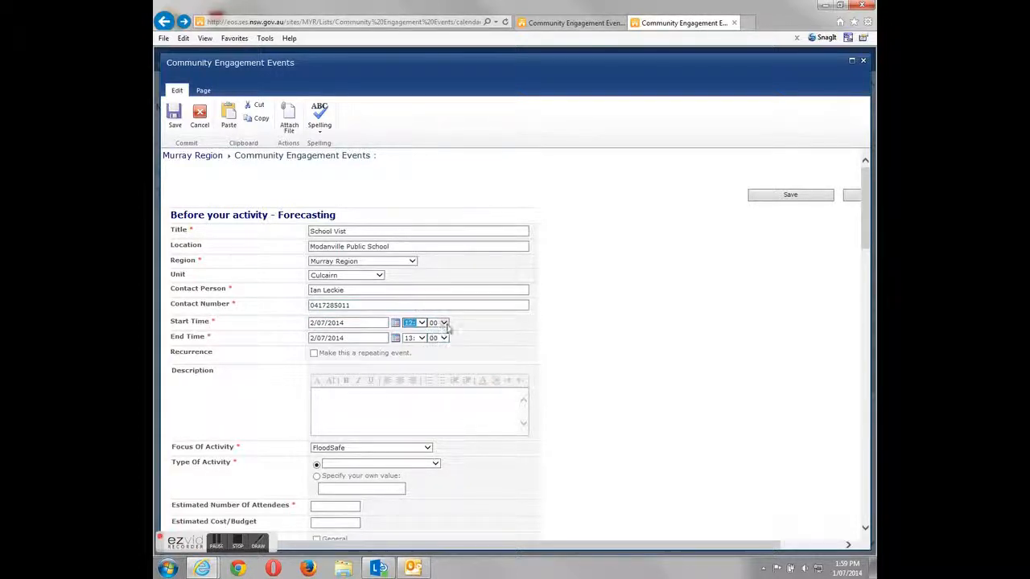
{"action": "left_click", "coordinate": [443, 322]}
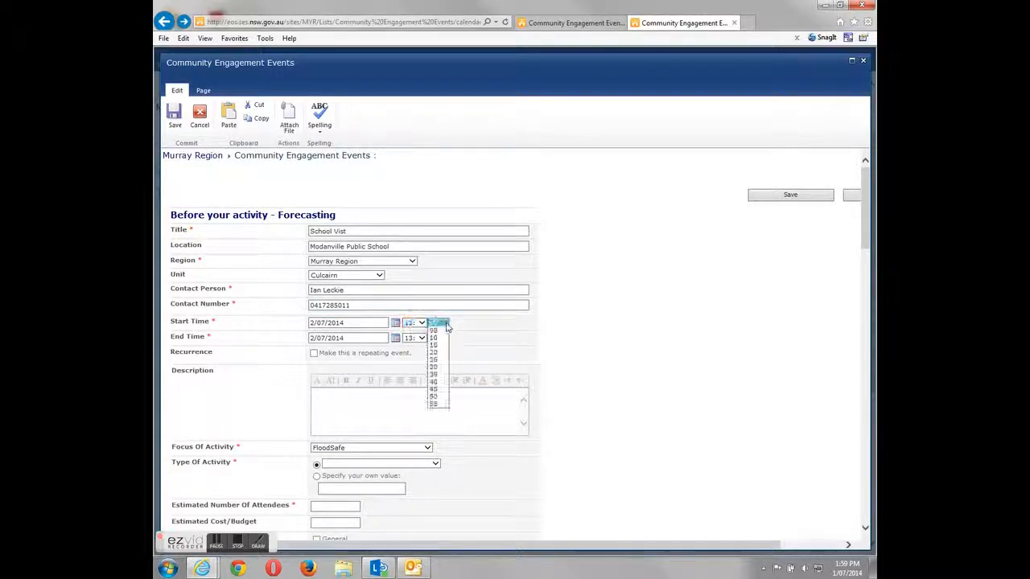
{"action": "left_click", "coordinate": [439, 367]}
{"action": "left_click", "coordinate": [420, 339]}
{"action": "left_click", "coordinate": [413, 341]}
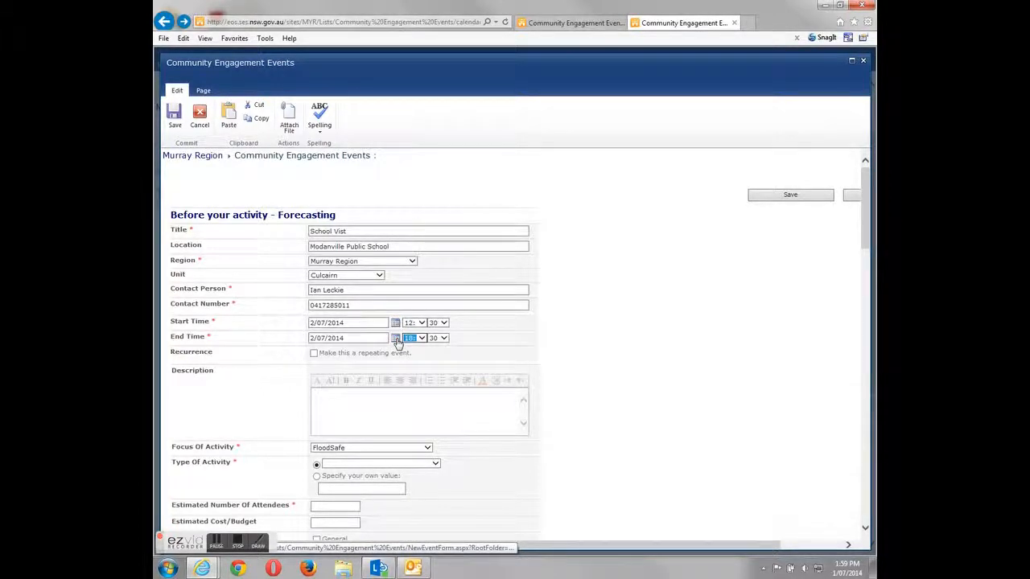
{"action": "left_click", "coordinate": [395, 339]}
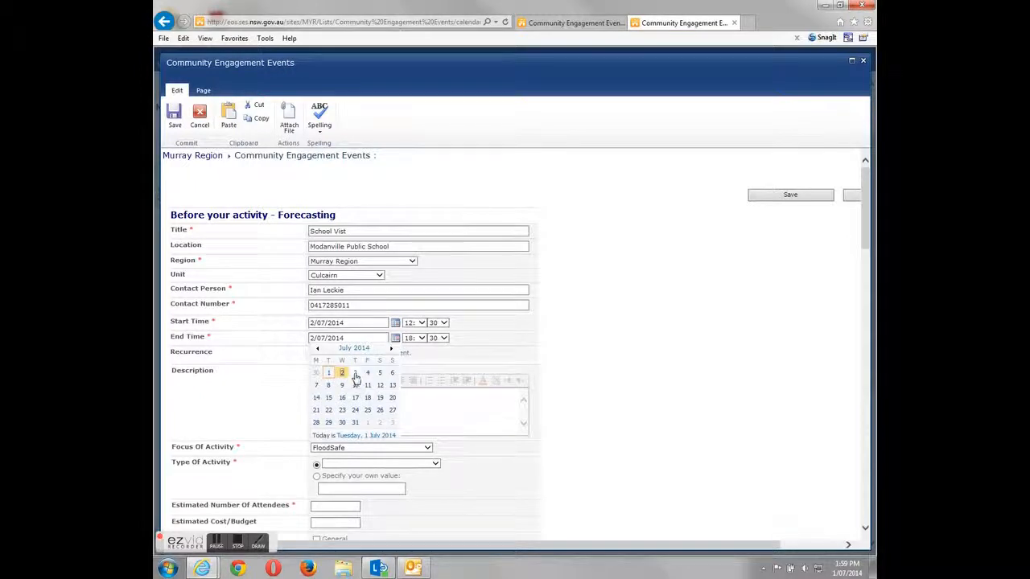
{"action": "left_click", "coordinate": [379, 373]}
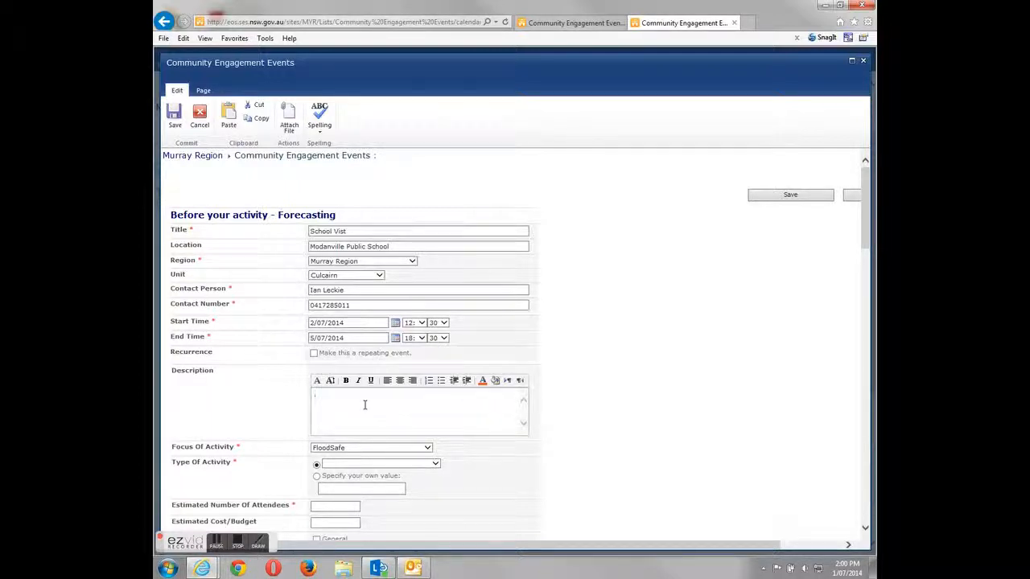
- Type 'Year 10 explanation of the SES' into Description and scroll further down the form
{"action": "type", "text": "Yeah"}
{"action": "type", "text": "10 expla"}
{"action": "type", "text": "nation of the SES"}
{"action": "scroll", "coordinate": [619, 452], "scroll_direction": "down", "scroll_amount": 1}
{"action": "scroll", "coordinate": [620, 452], "scroll_direction": "down", "scroll_amount": 1}
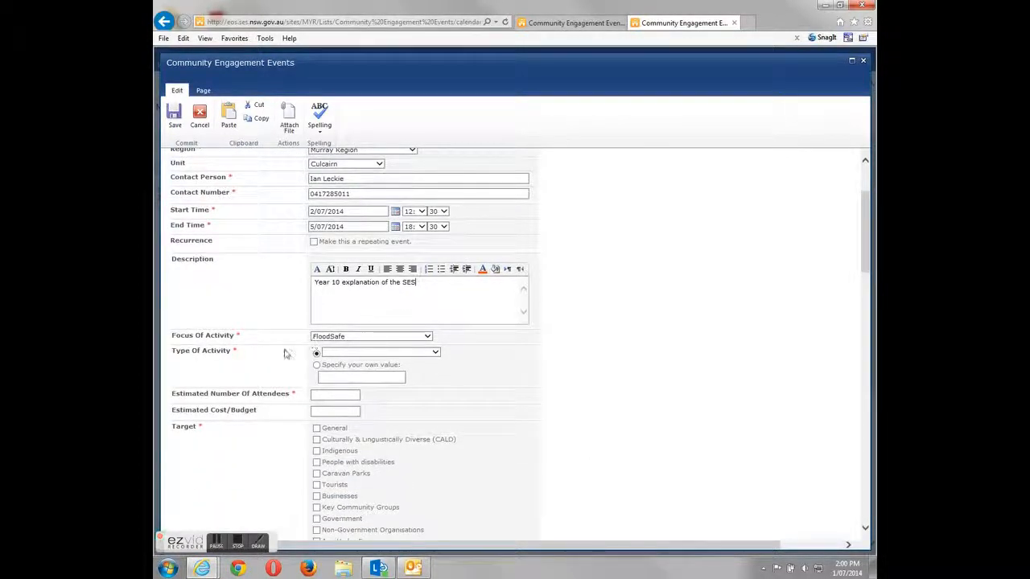
- Set Focus Of Activity to 'Who we are & what we do'
{"action": "left_click", "coordinate": [428, 337]}
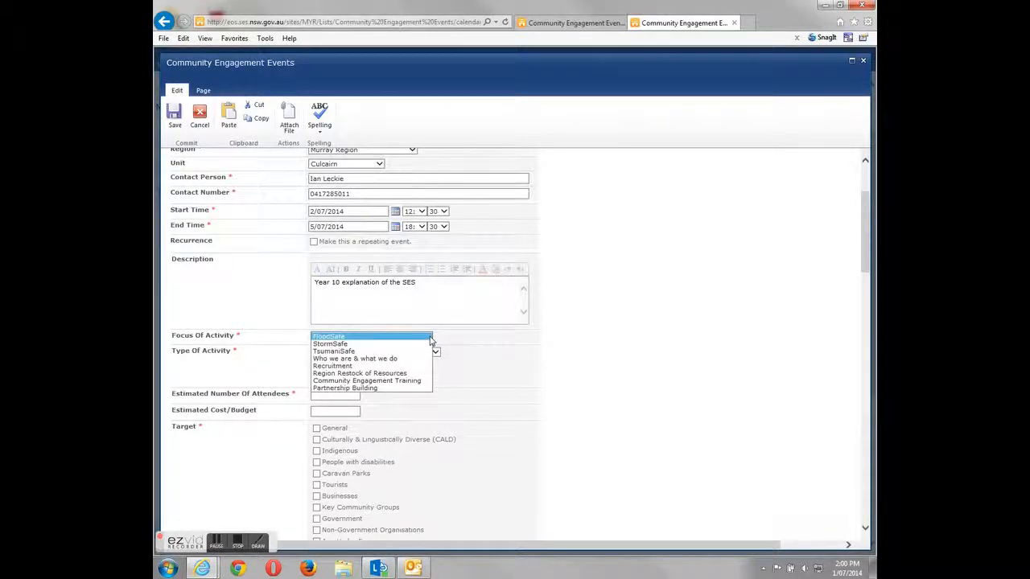
{"action": "left_click", "coordinate": [414, 359]}
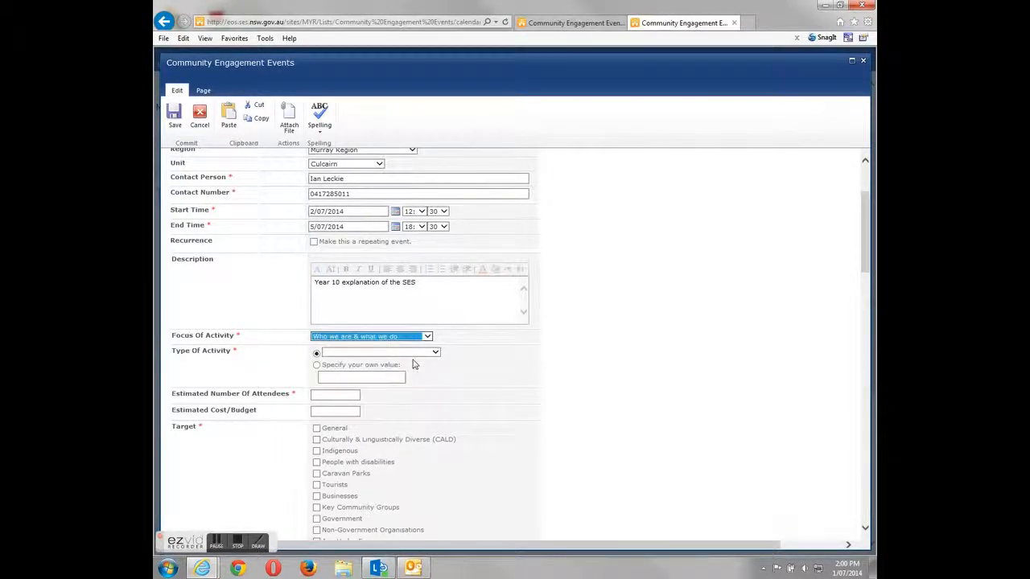
{"action": "left_click", "coordinate": [426, 337]}
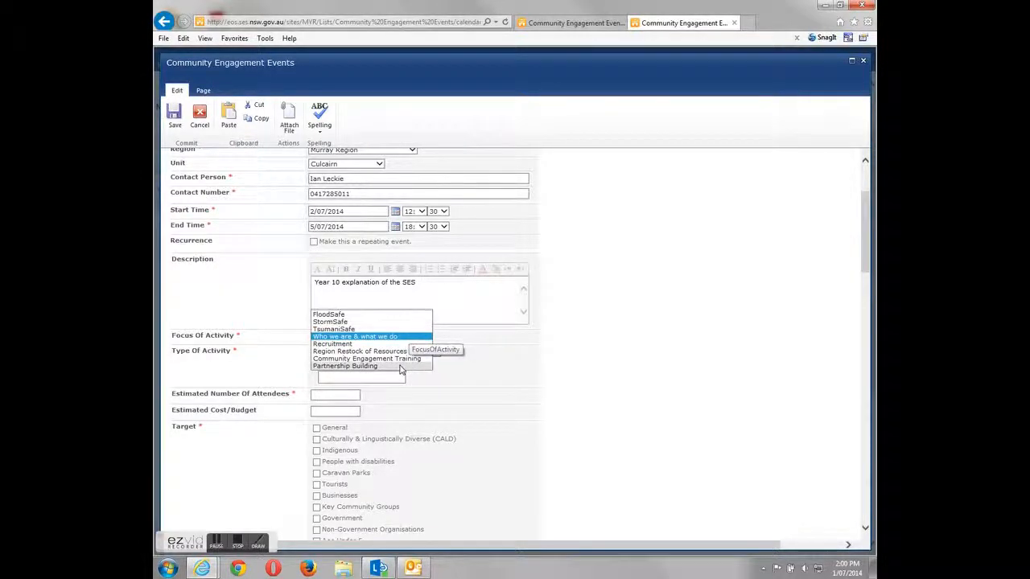
{"action": "left_click", "coordinate": [712, 361]}
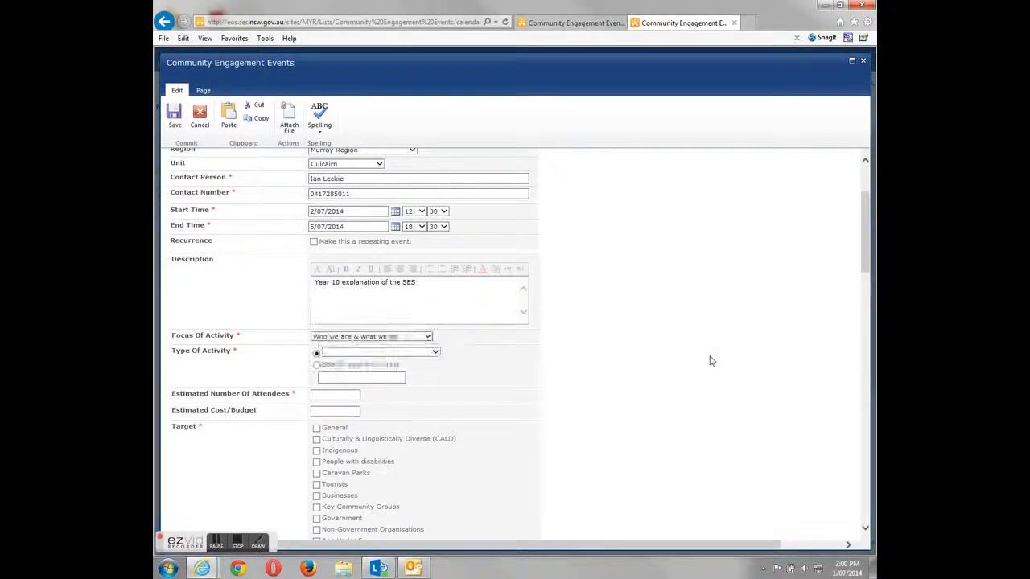
- Choose 'Specify your own value' for Type Of Activity
{"action": "left_click", "coordinate": [435, 353]}
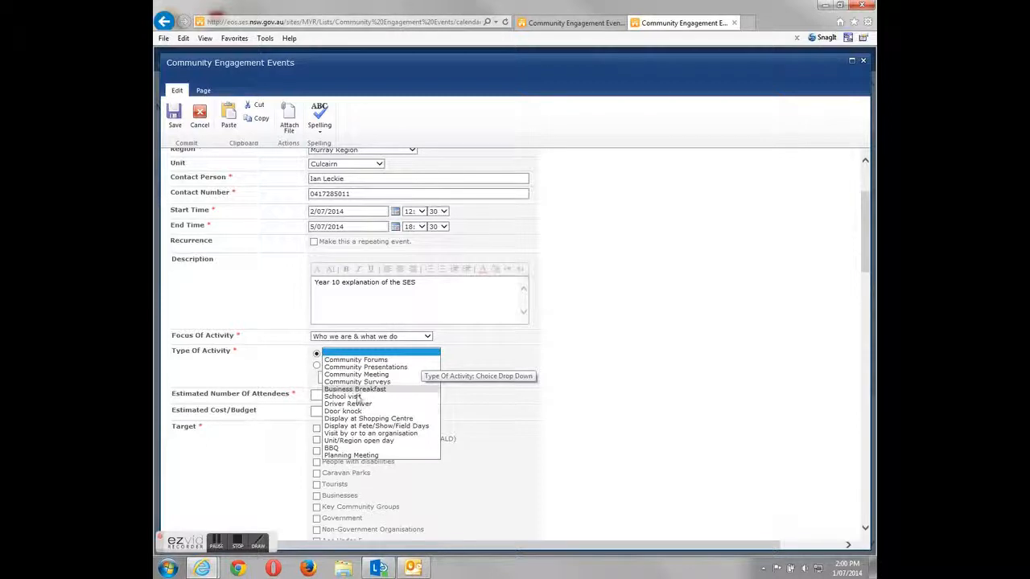
{"action": "left_click", "coordinate": [630, 342]}
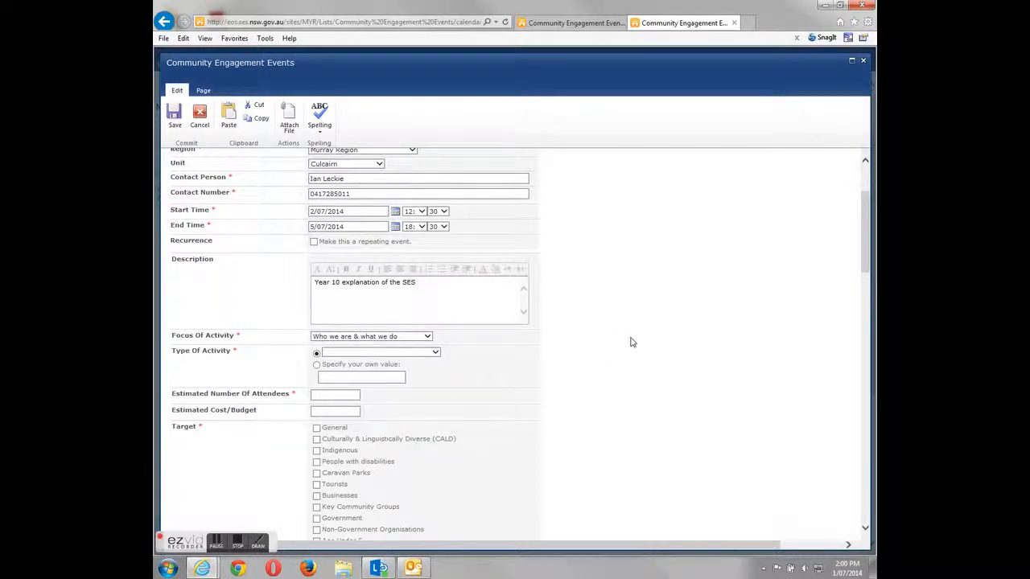
{"action": "left_click", "coordinate": [324, 378]}
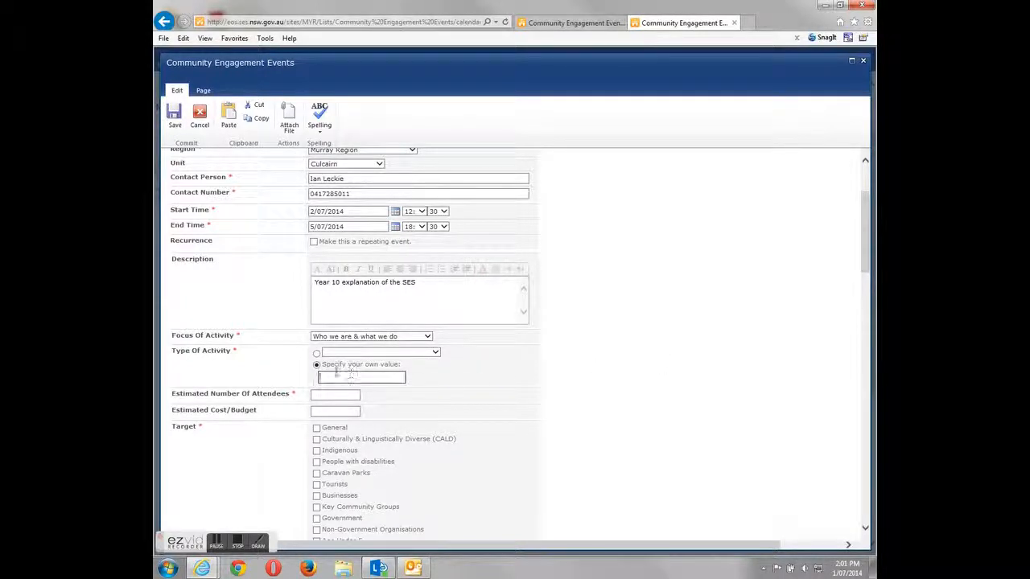
{"action": "left_click", "coordinate": [317, 354]}
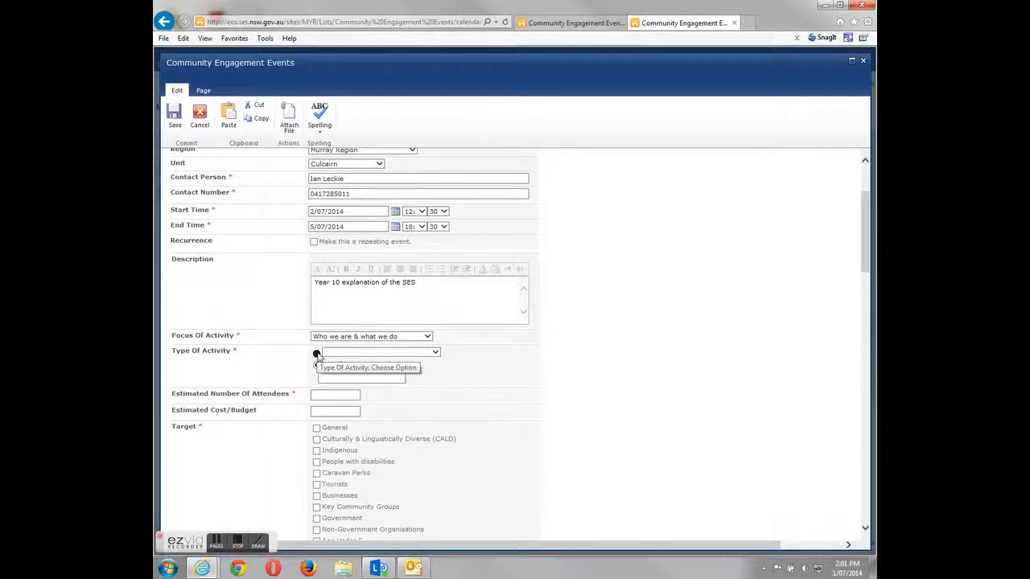
{"action": "left_click", "coordinate": [429, 354]}
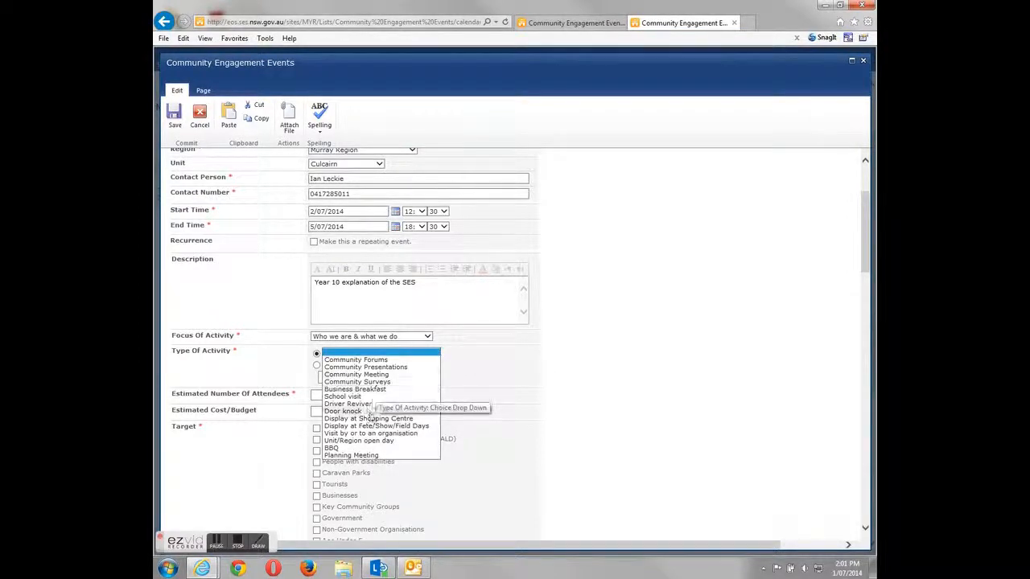
{"action": "left_click", "coordinate": [574, 380]}
{"action": "left_click", "coordinate": [321, 376]}
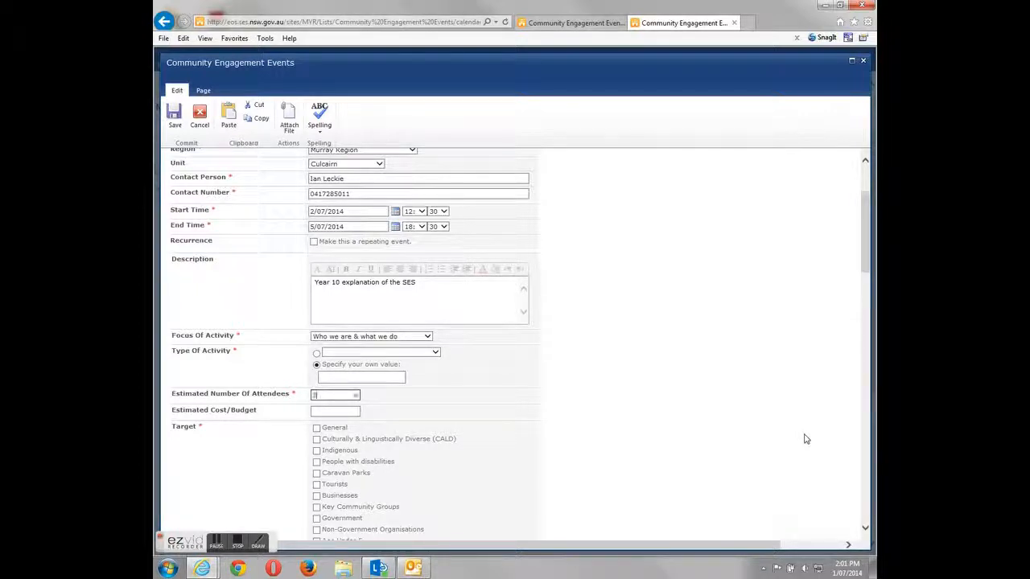
- Enter 300 estimated attendees and tick General and Ages 12 - 18 as target audiences
{"action": "left_click", "coordinate": [657, 388]}
{"action": "scroll", "coordinate": [540, 391], "scroll_direction": "down", "scroll_amount": 3}
{"action": "left_click", "coordinate": [322, 273]}
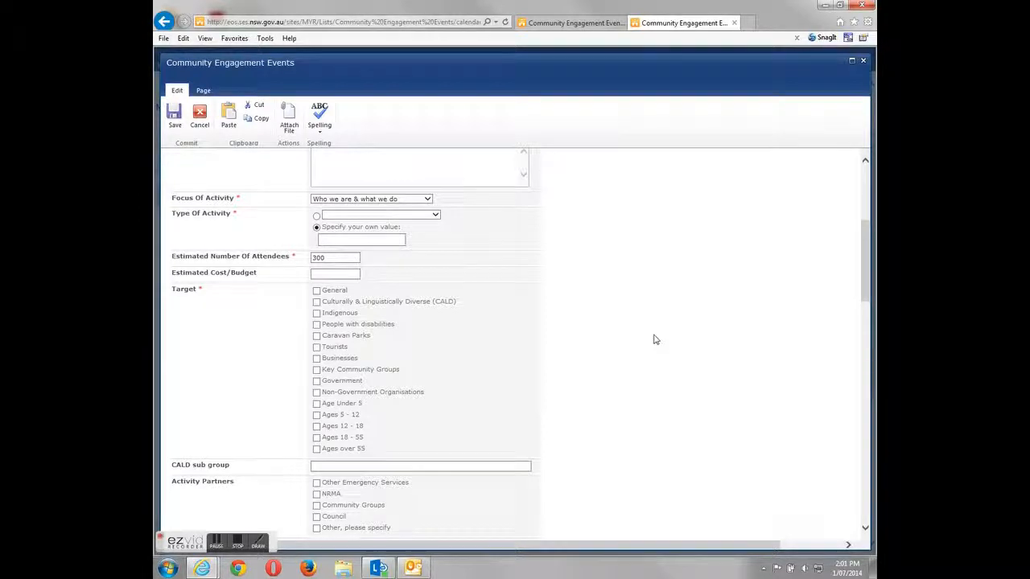
{"action": "left_click", "coordinate": [316, 291]}
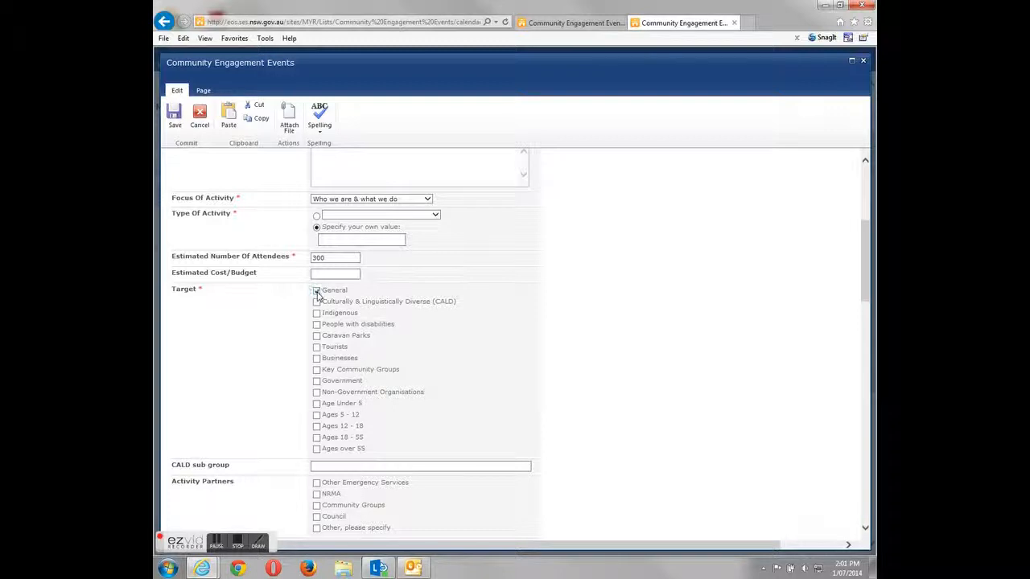
{"action": "left_click", "coordinate": [317, 428]}
{"action": "scroll", "coordinate": [671, 395], "scroll_direction": "down", "scroll_amount": 3}
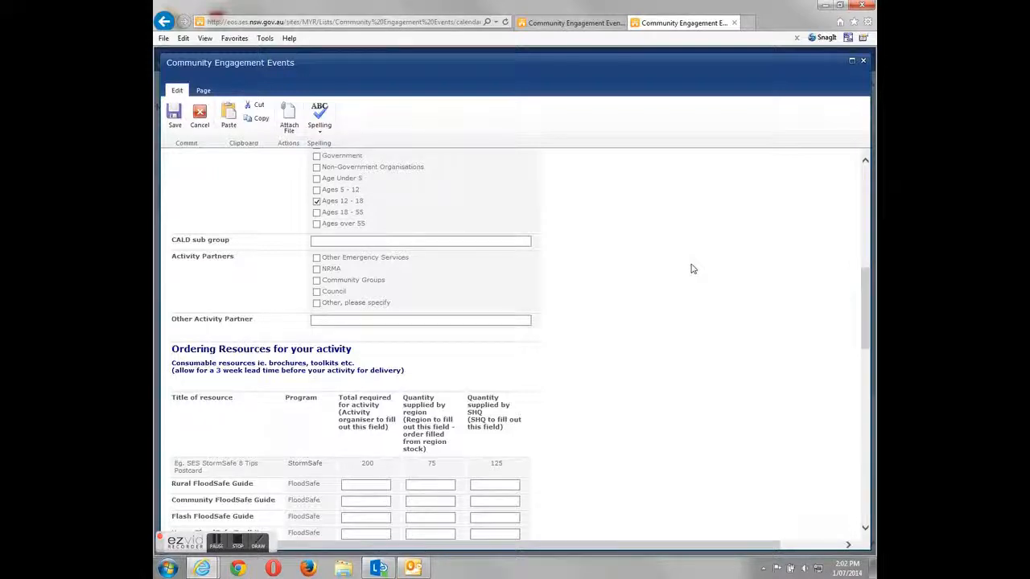
{"action": "scroll", "coordinate": [635, 302], "scroll_direction": "down", "scroll_amount": 2}
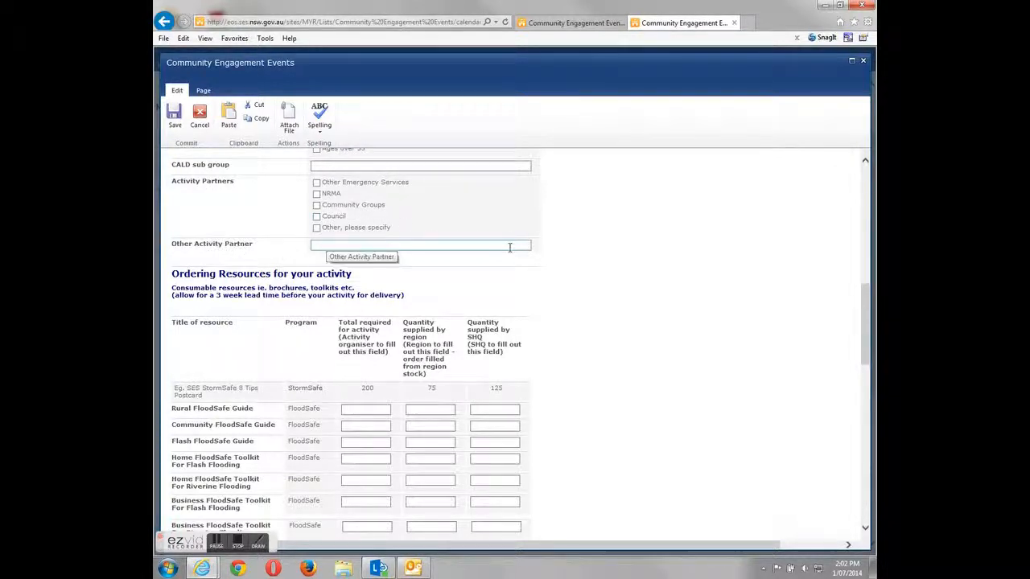
{"action": "scroll", "coordinate": [693, 288], "scroll_direction": "down", "scroll_amount": 2}
{"action": "scroll", "coordinate": [692, 304], "scroll_direction": "up", "scroll_amount": 15}
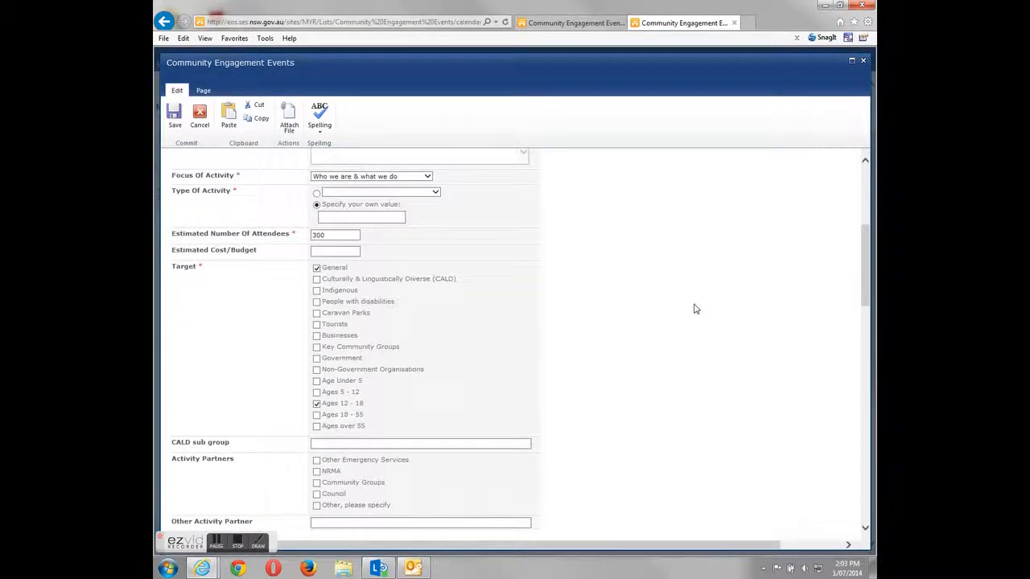
{"action": "scroll", "coordinate": [620, 297], "scroll_direction": "down", "scroll_amount": 5}
{"action": "scroll", "coordinate": [608, 311], "scroll_direction": "down", "scroll_amount": 6}
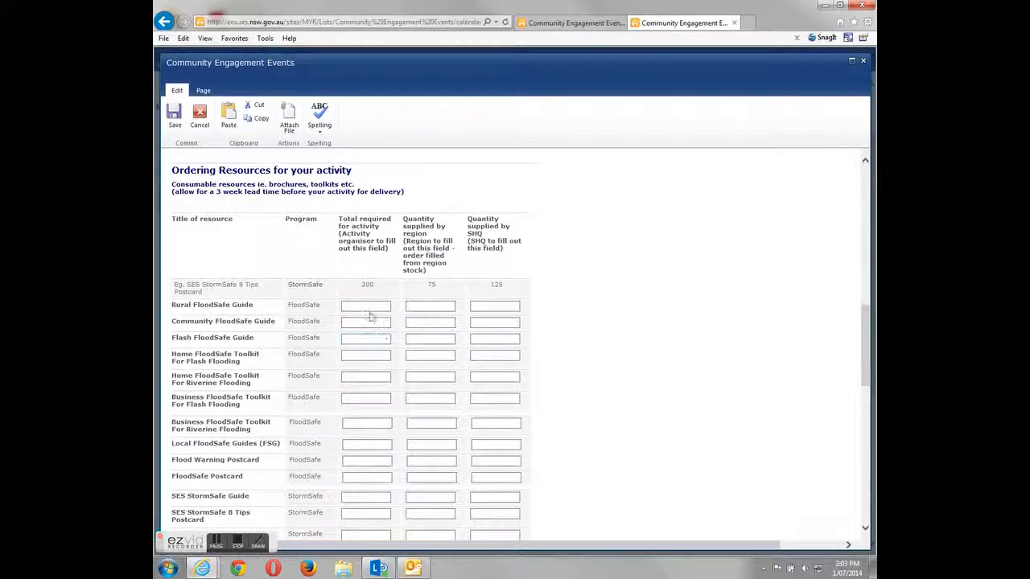
{"action": "scroll", "coordinate": [694, 279], "scroll_direction": "down", "scroll_amount": 4}
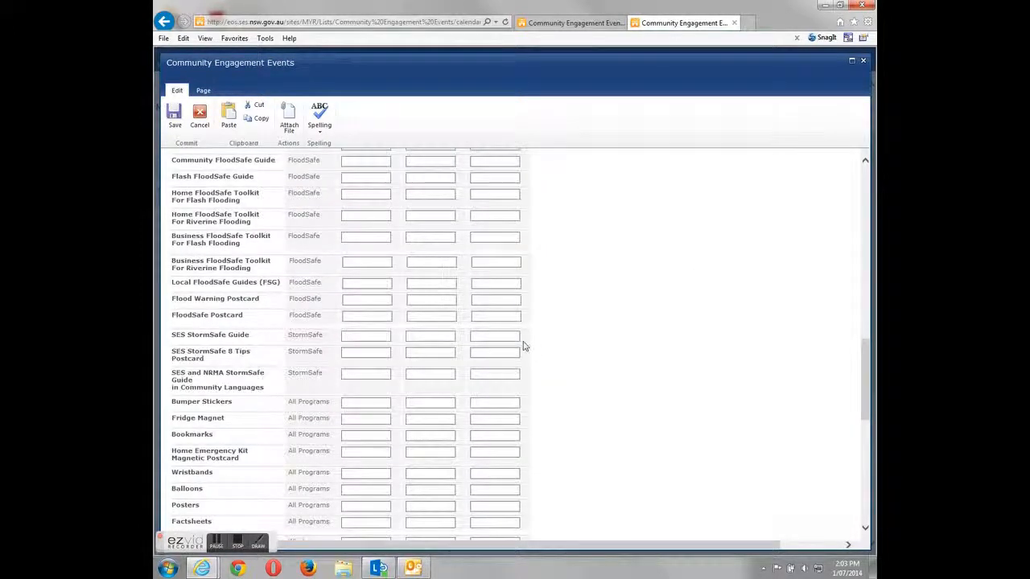
{"action": "scroll", "coordinate": [306, 262], "scroll_direction": "up", "scroll_amount": 5}
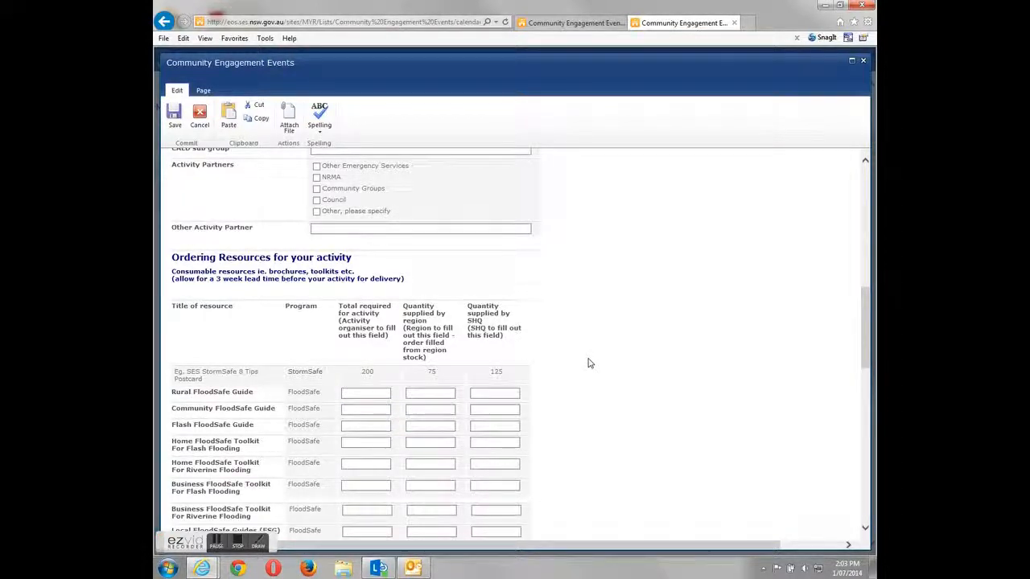
{"action": "scroll", "coordinate": [588, 364], "scroll_direction": "down", "scroll_amount": 3}
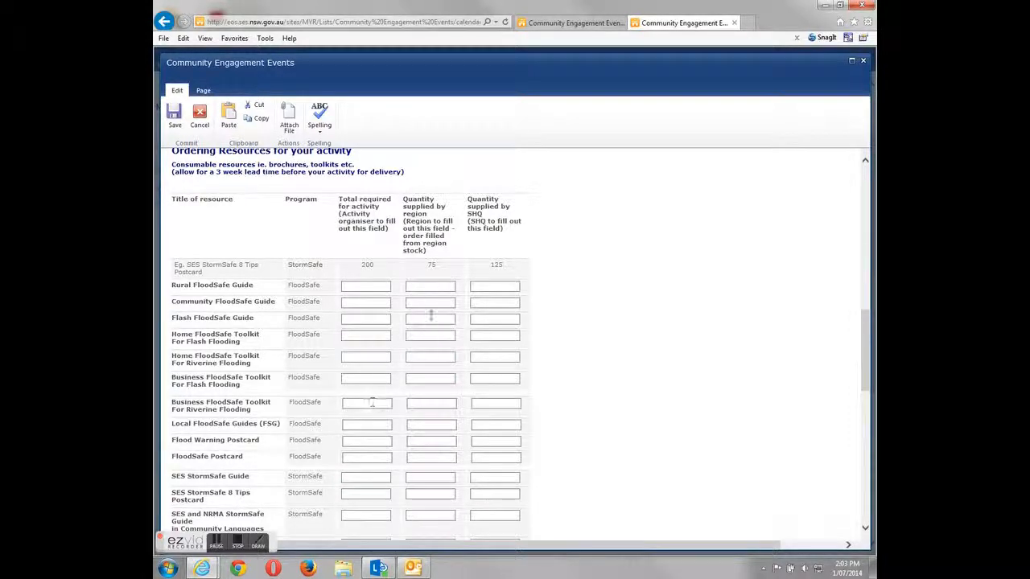
{"action": "scroll", "coordinate": [576, 288], "scroll_direction": "down", "scroll_amount": 1}
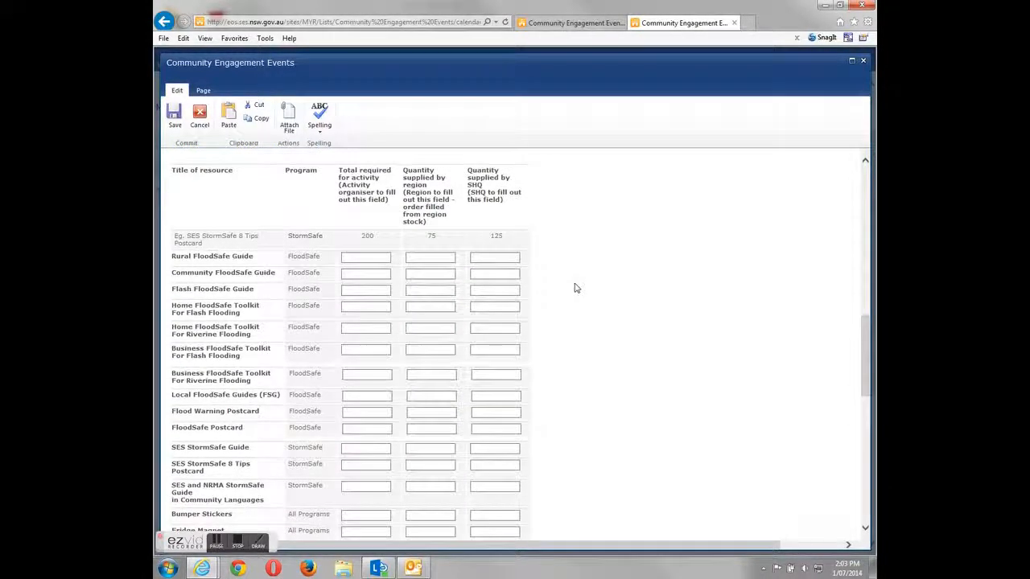
{"action": "scroll", "coordinate": [575, 288], "scroll_direction": "down", "scroll_amount": 1}
{"action": "scroll", "coordinate": [226, 296], "scroll_direction": "down", "scroll_amount": 5}
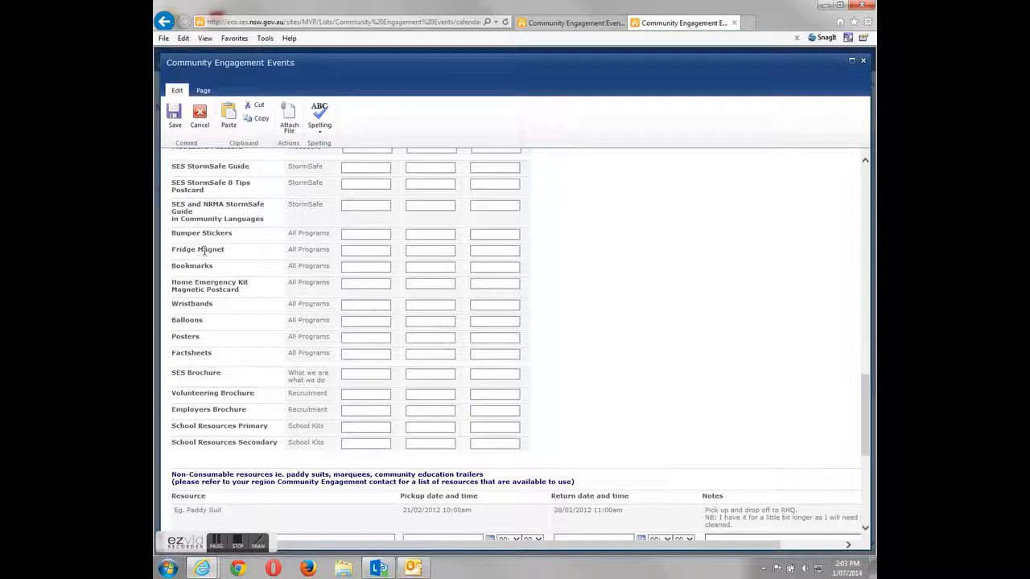
{"action": "scroll", "coordinate": [555, 313], "scroll_direction": "down", "scroll_amount": 3}
{"action": "scroll", "coordinate": [556, 313], "scroll_direction": "down", "scroll_amount": 1}
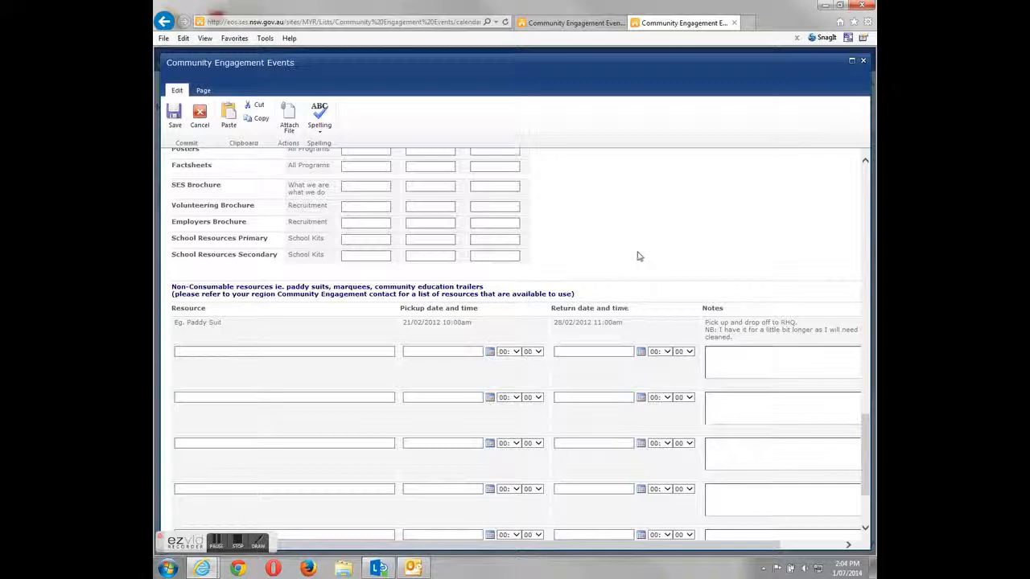
{"action": "left_click", "coordinate": [212, 351]}
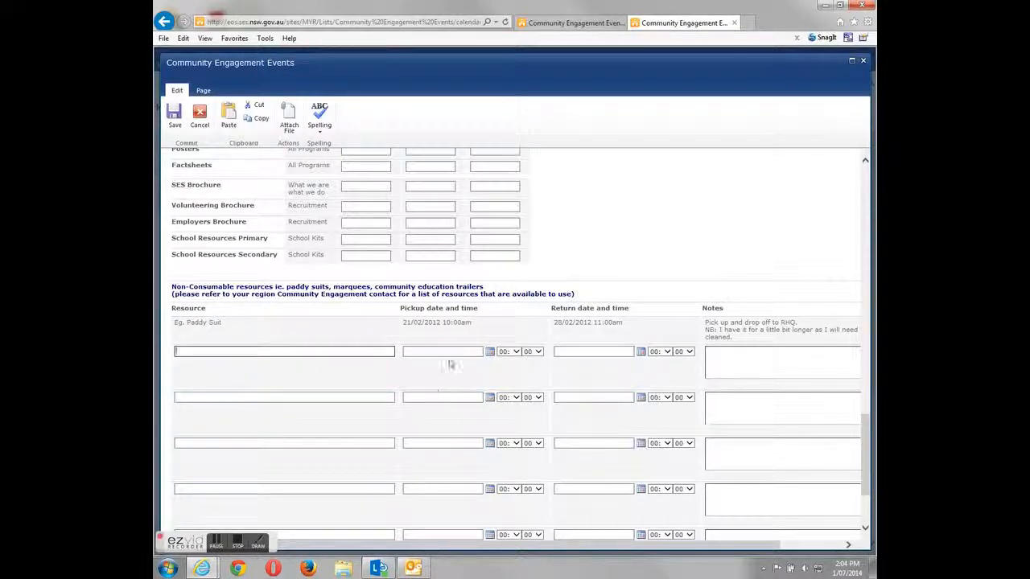
{"action": "left_click", "coordinate": [489, 352]}
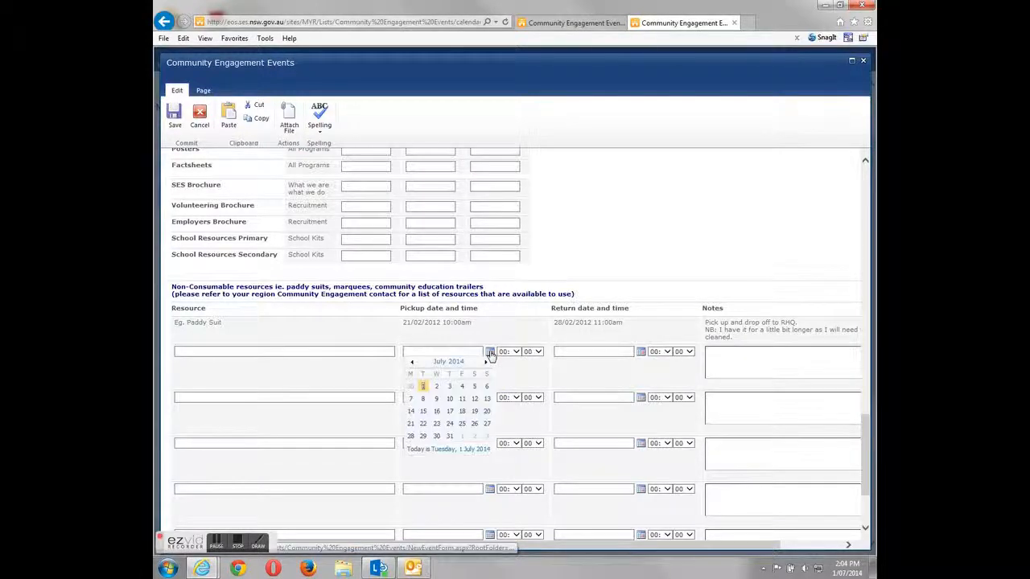
{"action": "left_click", "coordinate": [515, 352]}
{"action": "left_click", "coordinate": [516, 353]}
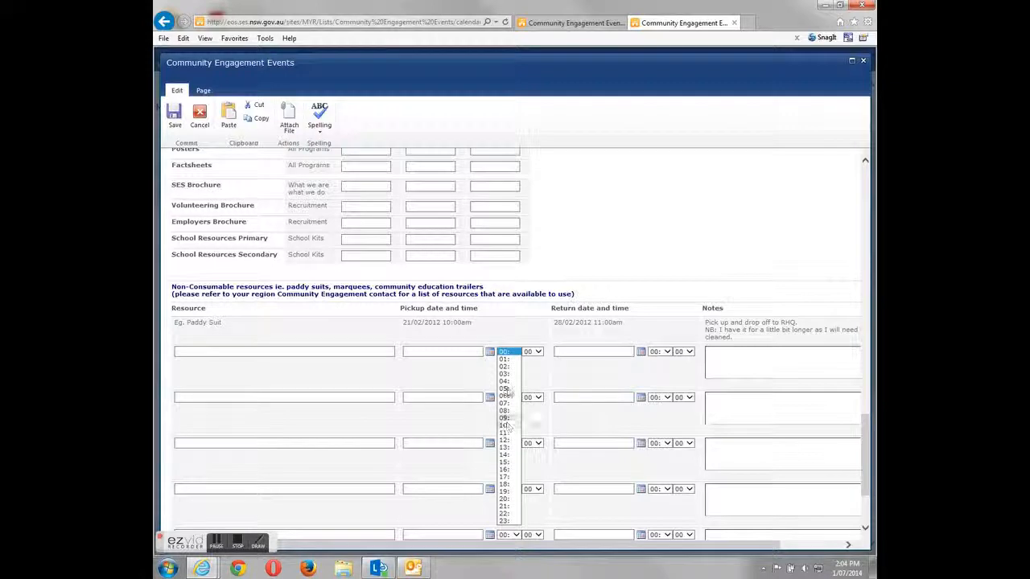
{"action": "left_click", "coordinate": [611, 271]}
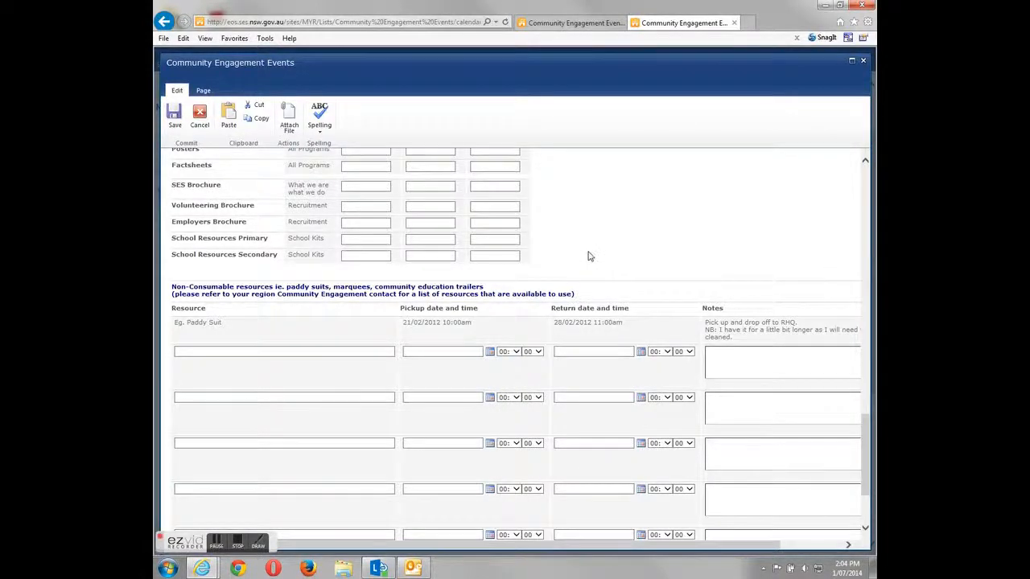
{"action": "scroll", "coordinate": [587, 255], "scroll_direction": "down", "scroll_amount": 2}
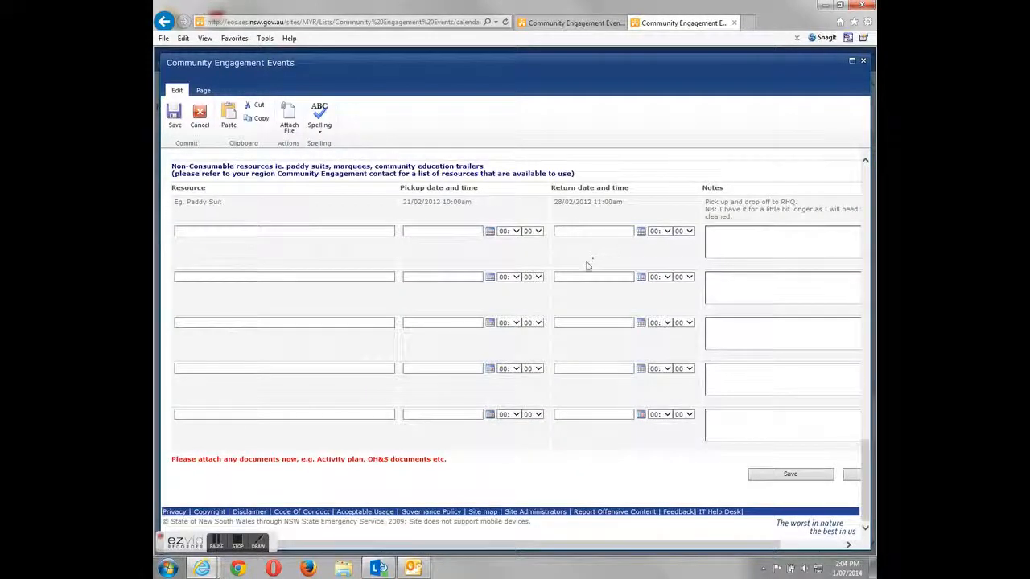
{"action": "scroll", "coordinate": [437, 345], "scroll_direction": "up", "scroll_amount": 8}
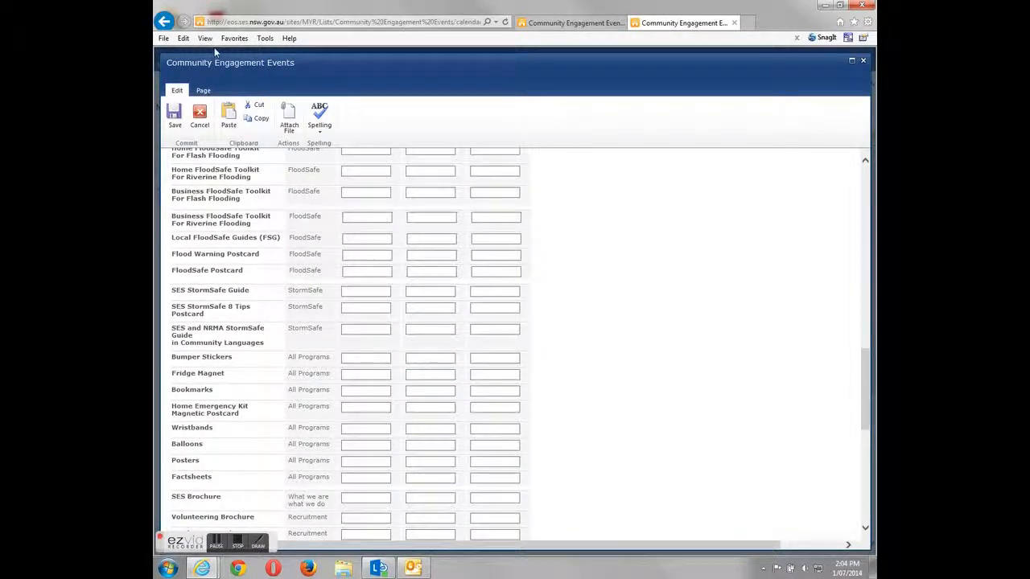
{"action": "scroll", "coordinate": [671, 326], "scroll_direction": "down", "scroll_amount": 8}
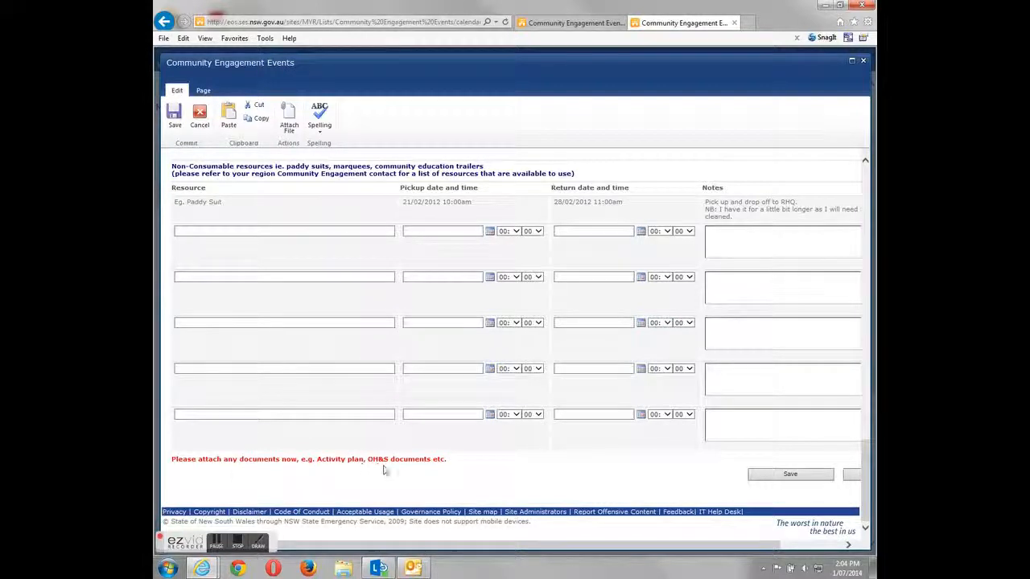
{"action": "scroll", "coordinate": [457, 395], "scroll_direction": "up", "scroll_amount": 8}
{"action": "scroll", "coordinate": [341, 238], "scroll_direction": "up", "scroll_amount": 10}
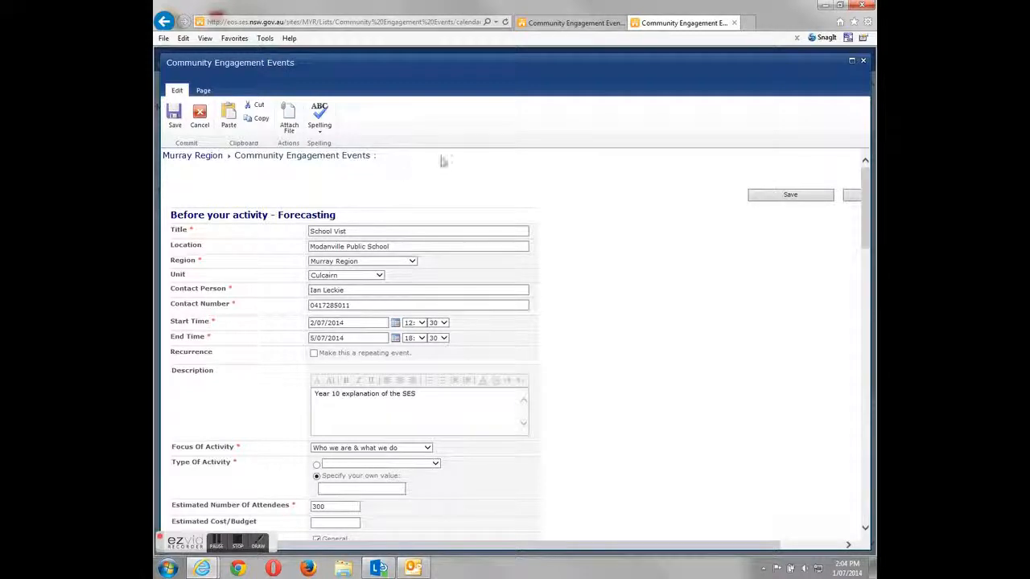
- Attach DOC230614-23062014100859.tif to the event, then scroll the form to check it
{"action": "left_click", "coordinate": [289, 115]}
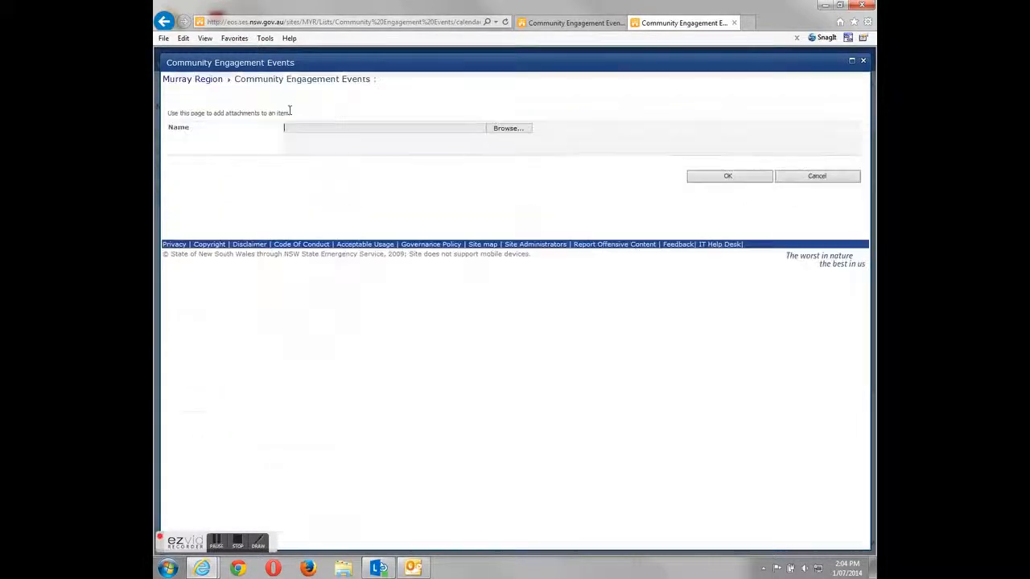
{"action": "left_click", "coordinate": [508, 129]}
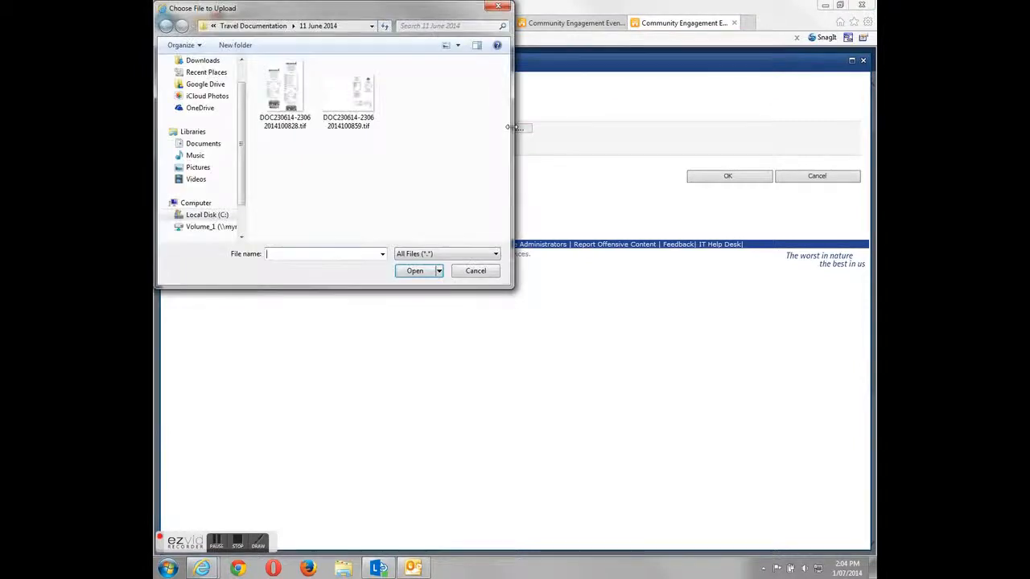
{"action": "left_click", "coordinate": [348, 92]}
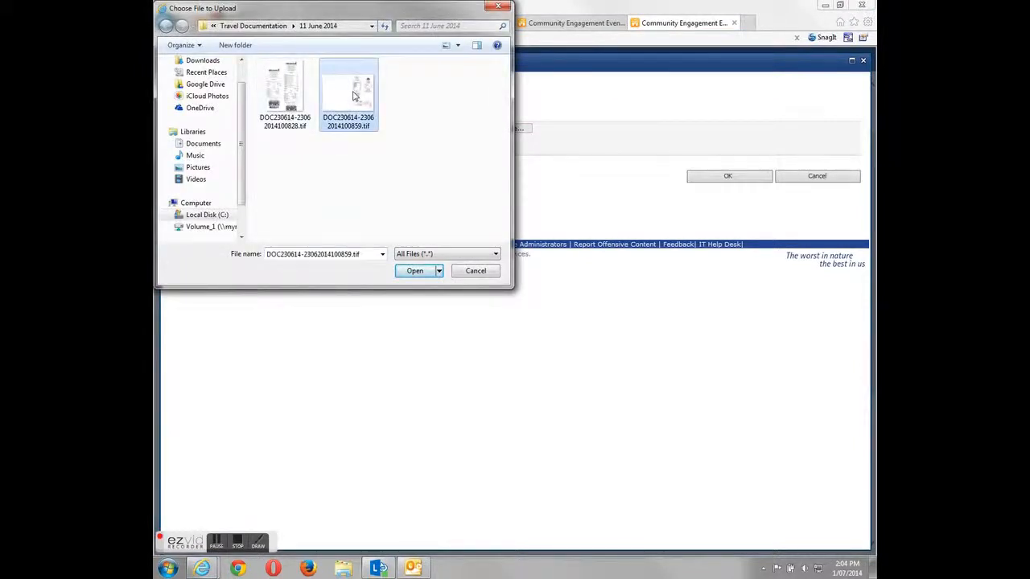
{"action": "left_click", "coordinate": [416, 271]}
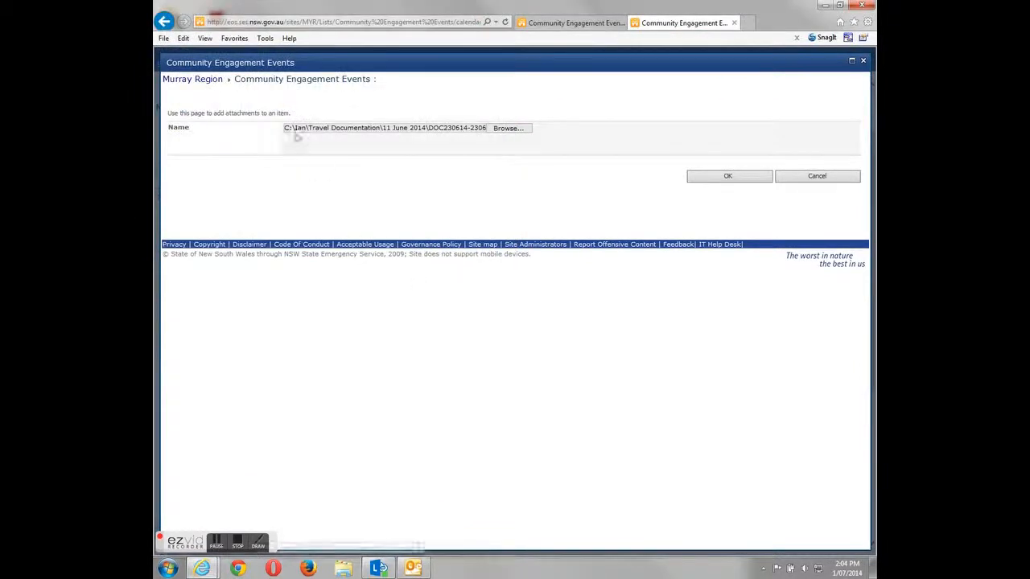
{"action": "left_click", "coordinate": [729, 179]}
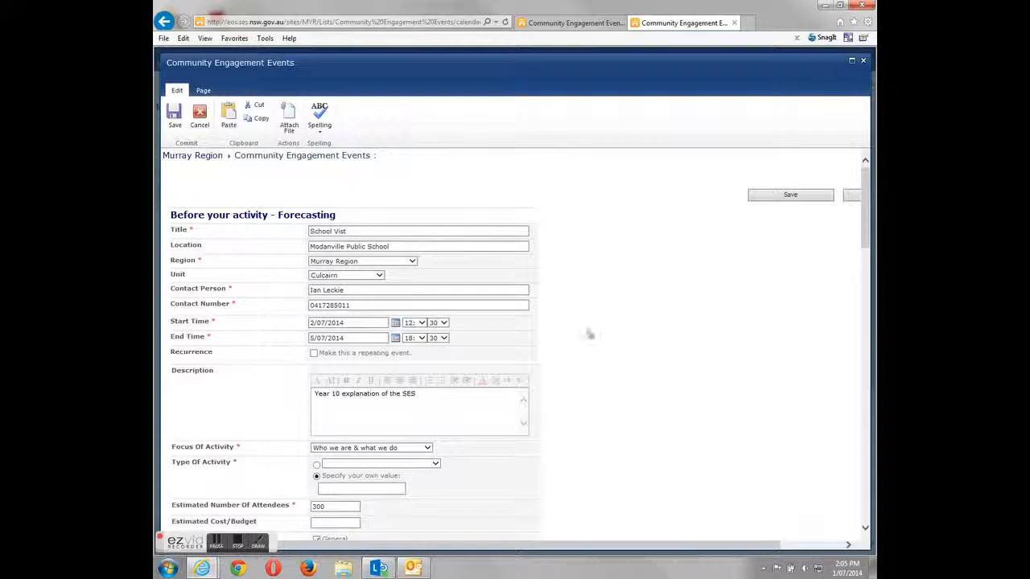
{"action": "scroll", "coordinate": [568, 322], "scroll_direction": "down", "scroll_amount": 15}
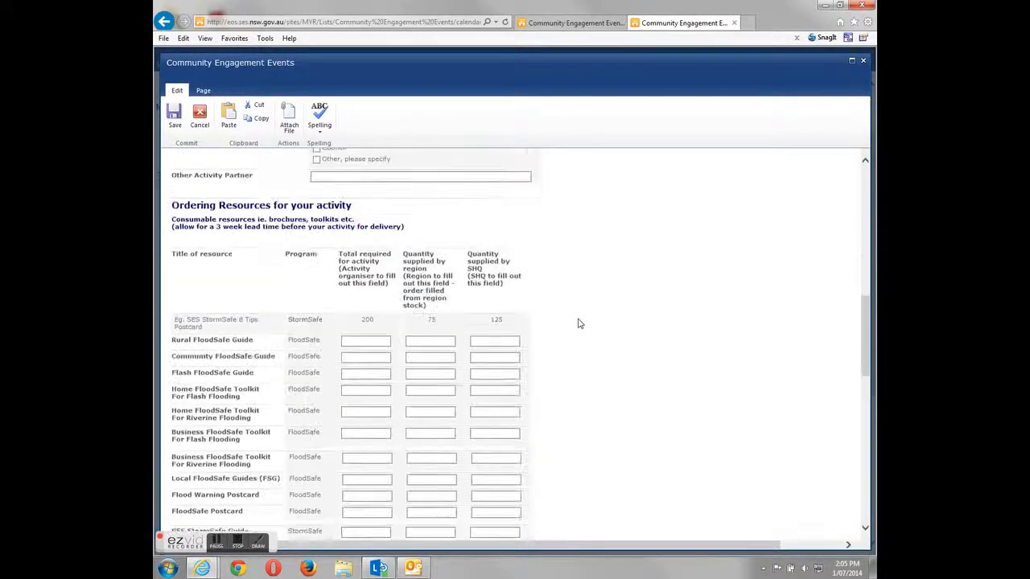
{"action": "scroll", "coordinate": [583, 322], "scroll_direction": "down", "scroll_amount": 5}
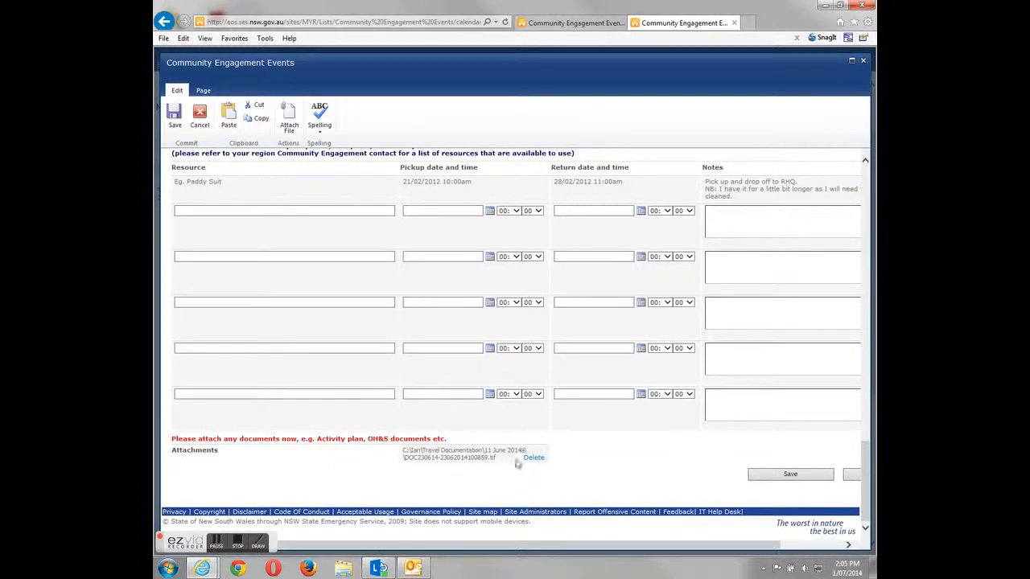
{"action": "scroll", "coordinate": [379, 315], "scroll_direction": "up", "scroll_amount": 20}
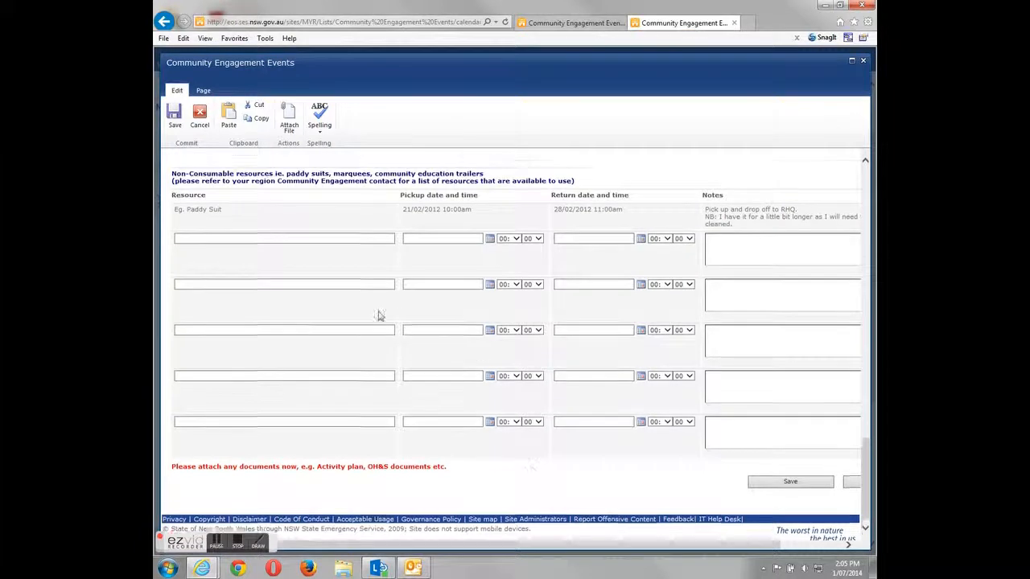
{"action": "scroll", "coordinate": [364, 308], "scroll_direction": "up", "scroll_amount": 1}
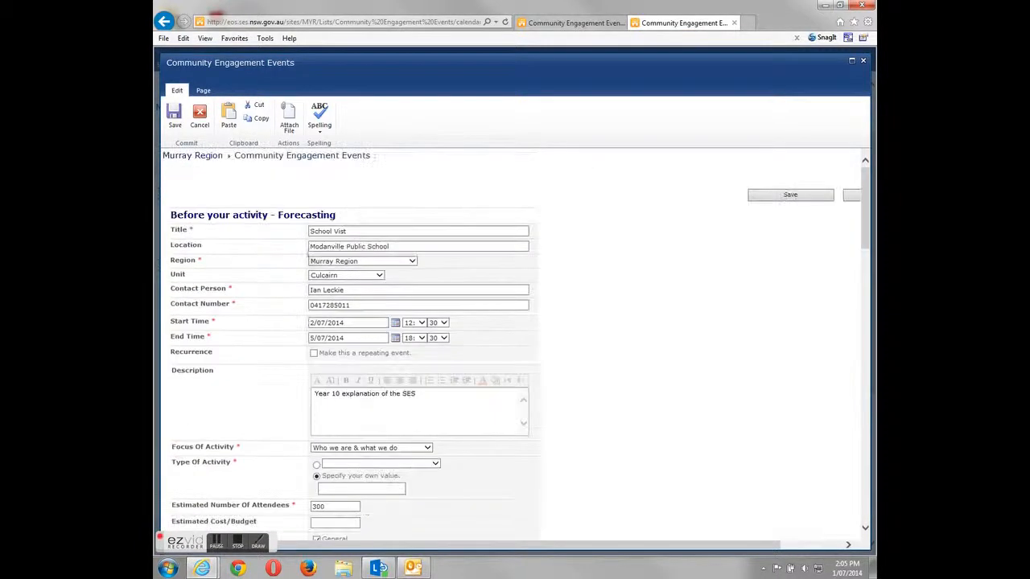
- Attach DOC230614-23062014100859.tif again so it is listed under Attachments
{"action": "left_click", "coordinate": [288, 115]}
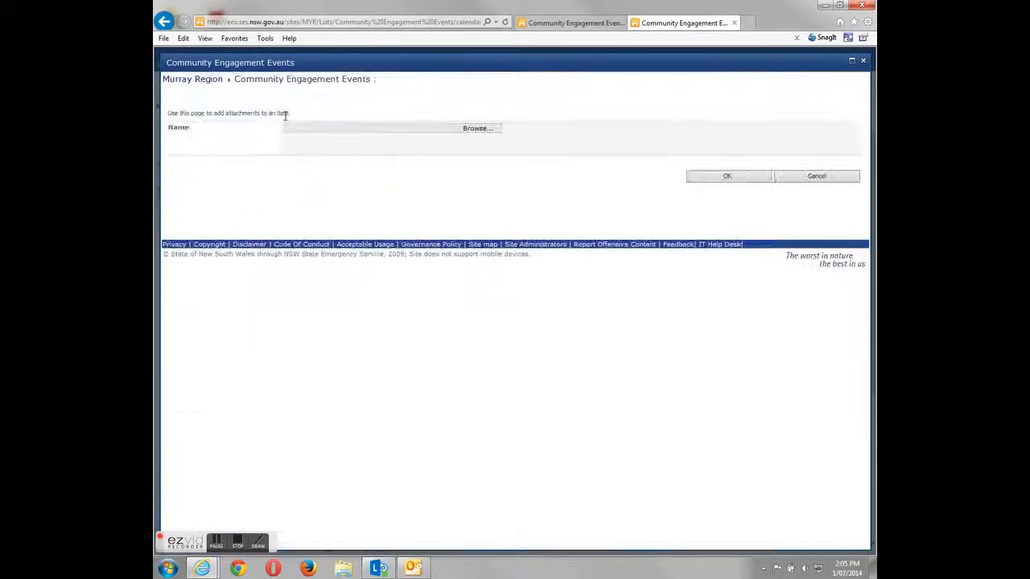
{"action": "left_click", "coordinate": [476, 129]}
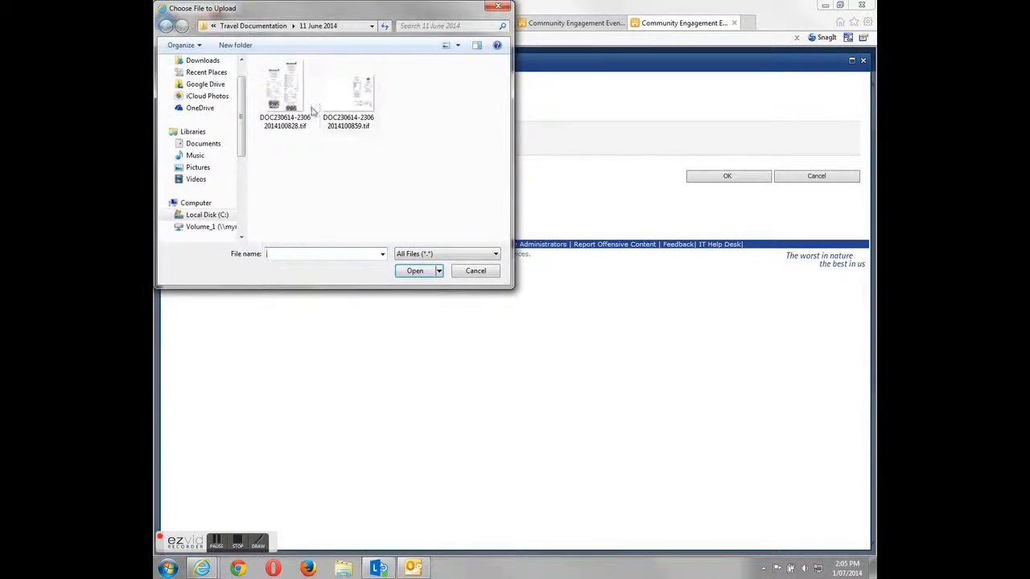
{"action": "left_click", "coordinate": [354, 103]}
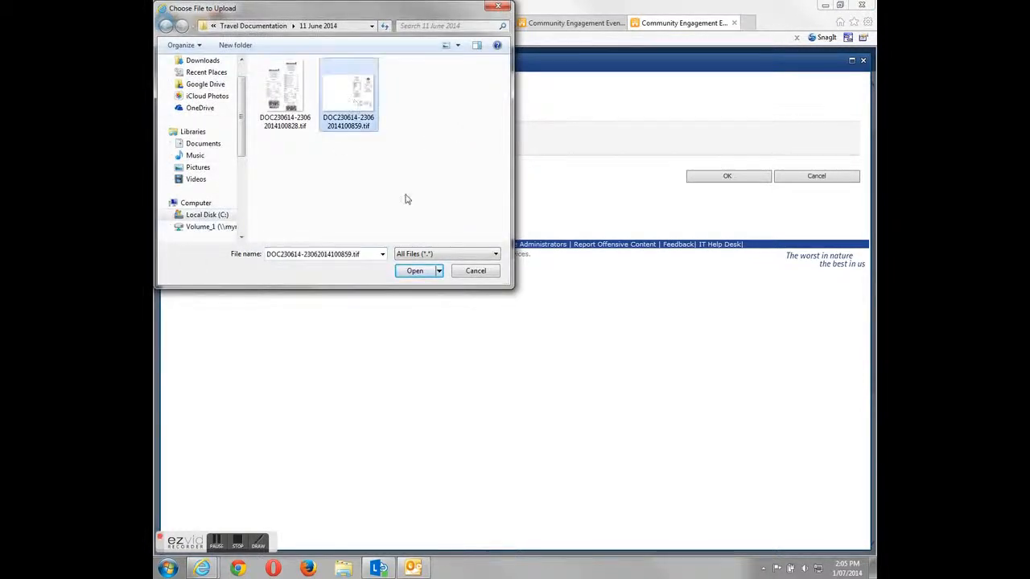
{"action": "left_click", "coordinate": [414, 271]}
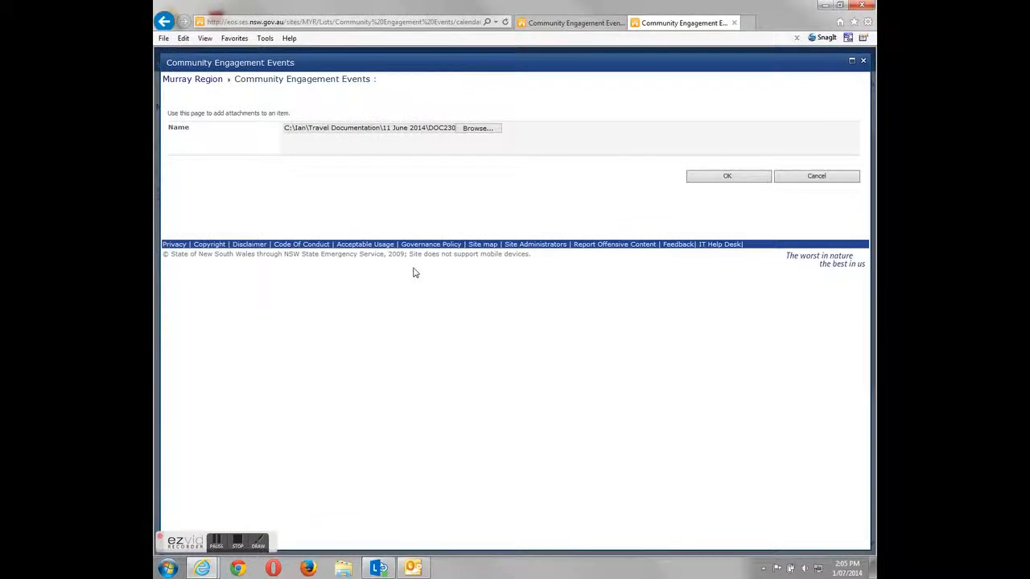
{"action": "left_click", "coordinate": [727, 176]}
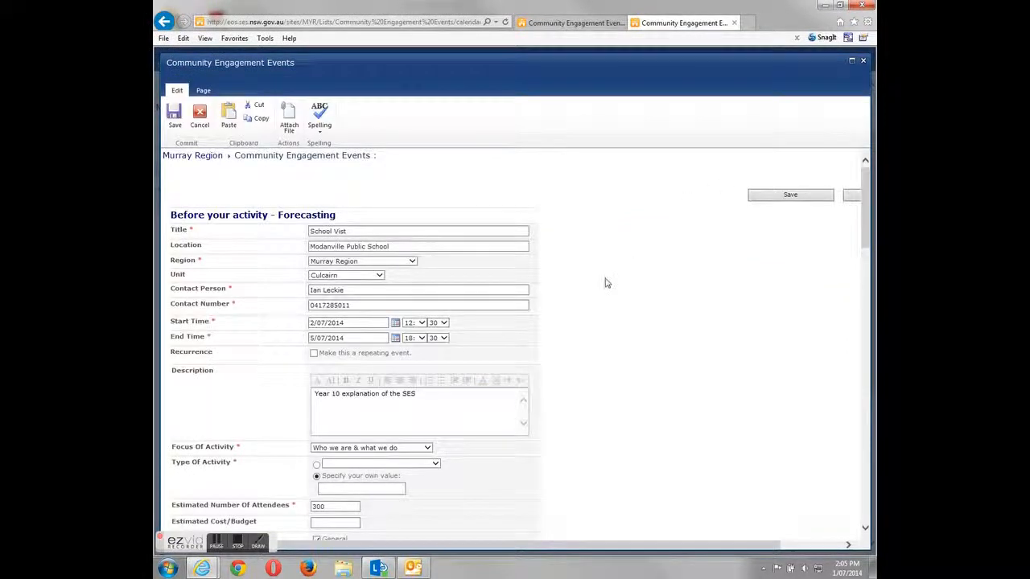
{"action": "scroll", "coordinate": [606, 283], "scroll_direction": "down", "scroll_amount": 20}
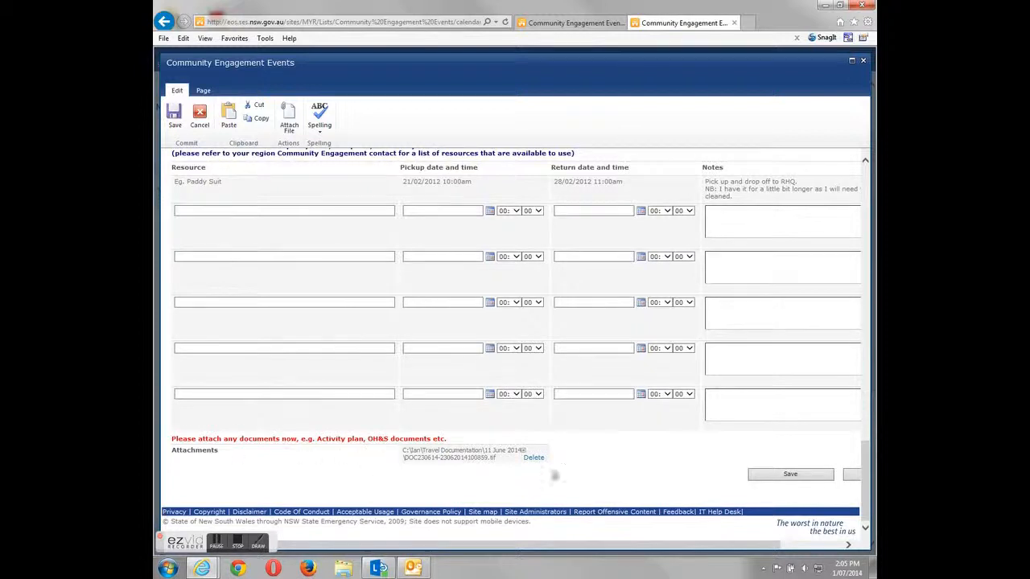
- Scroll back up the School Vist event form before saving it
{"action": "scroll", "coordinate": [485, 287], "scroll_direction": "up", "scroll_amount": 20}
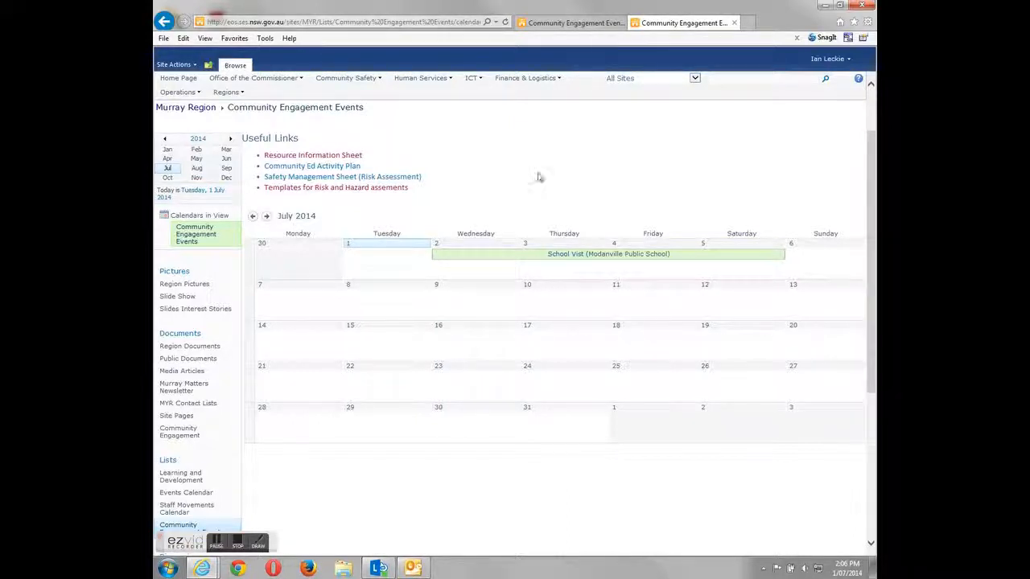
- Open the School Vist (Modanville Public School) event from the July 2014 calendar
{"action": "left_click", "coordinate": [568, 257]}
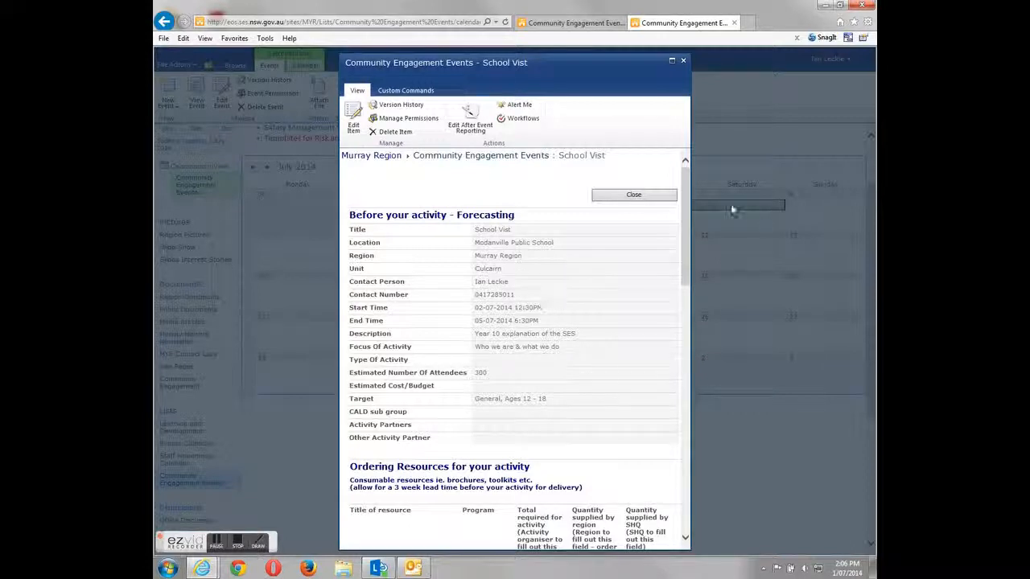
- Open Edit After Event Reporting for the School Vist event and save the report
{"action": "left_click", "coordinate": [473, 122]}
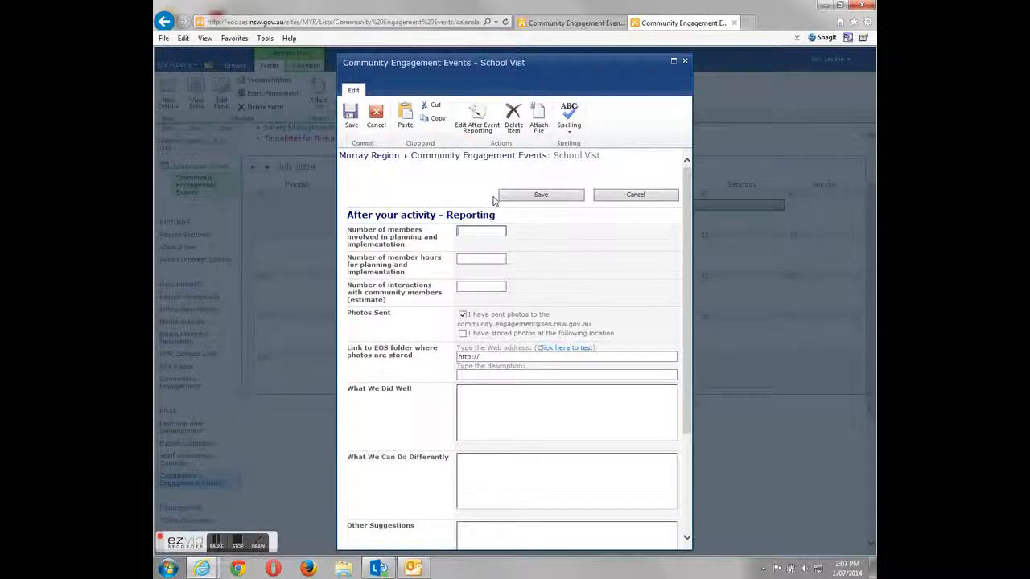
{"action": "left_click", "coordinate": [354, 119]}
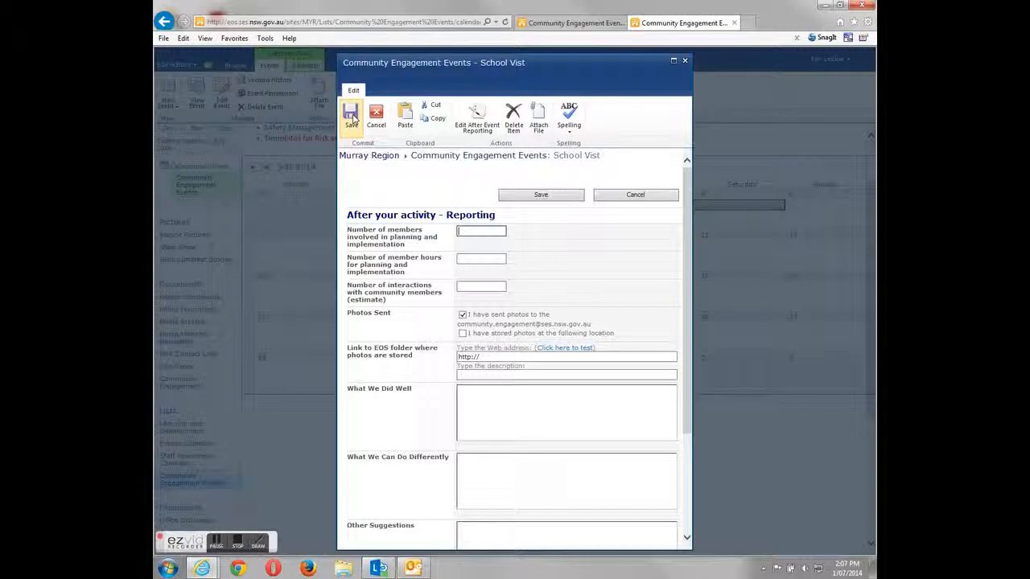